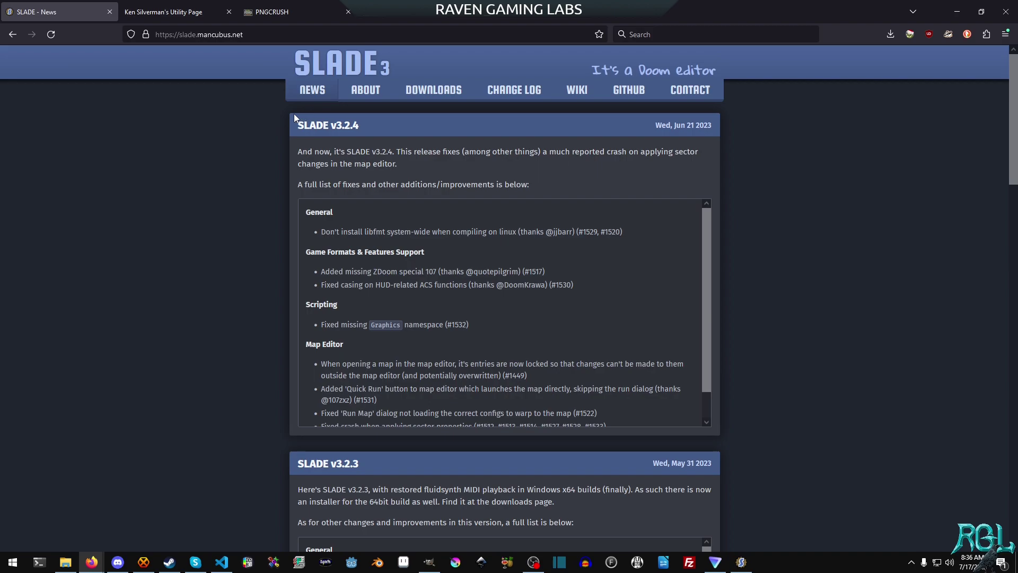
Open the DOWNLOADS page on the SLADE website and skim it.
{"action": "left_click", "coordinate": [433, 92]}
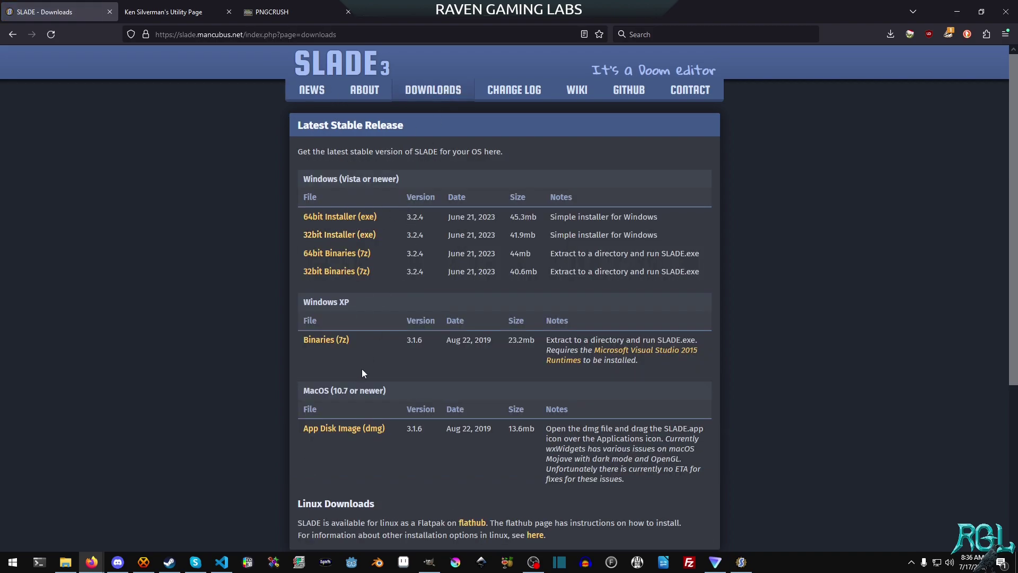
{"action": "scroll", "coordinate": [363, 371], "scroll_direction": "down", "scroll_amount": 3}
{"action": "scroll", "coordinate": [382, 289], "scroll_direction": "up", "scroll_amount": 3}
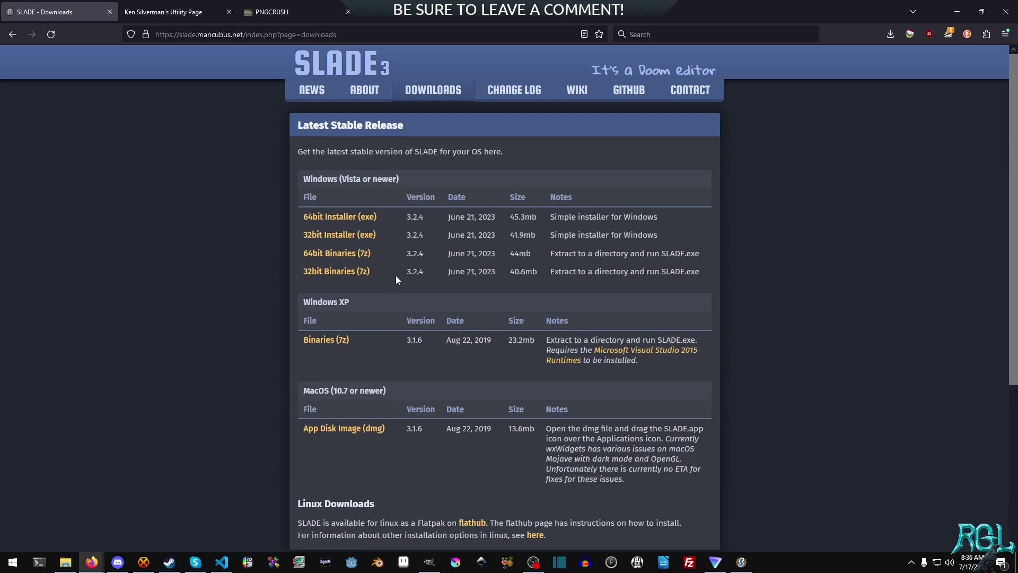
Look over Ken Silverman's Utility Page and the Pngcrush page, ending on Pngcrush.
{"action": "left_click", "coordinate": [175, 3]}
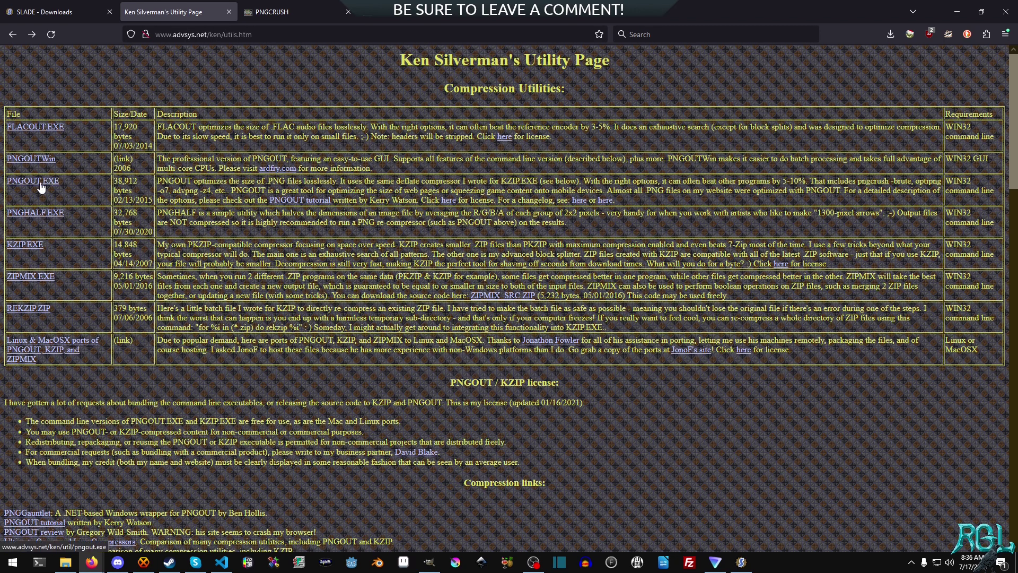
{"action": "left_click", "coordinate": [269, 15]}
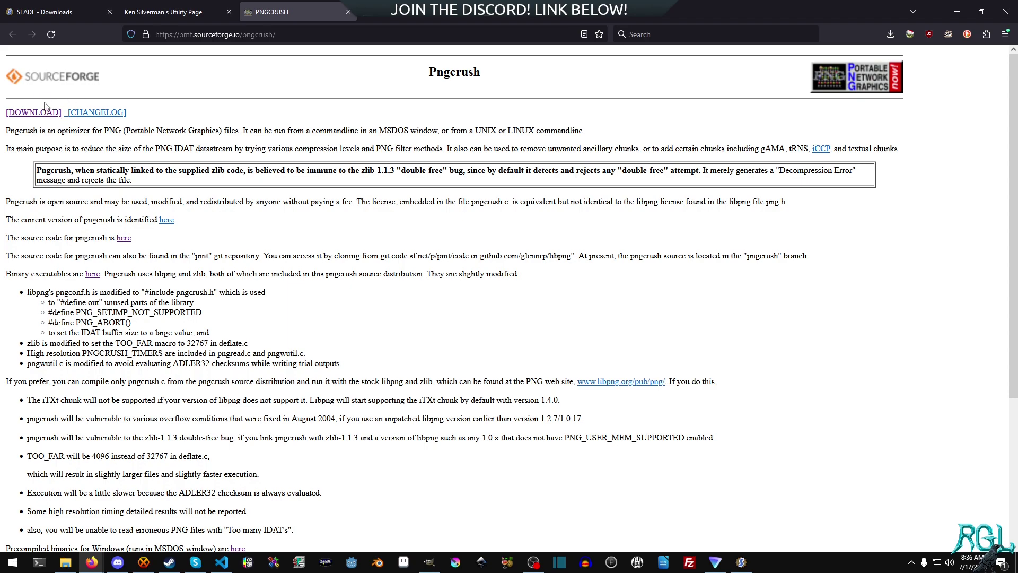
{"action": "left_click", "coordinate": [223, 7]}
{"action": "left_click", "coordinate": [265, 6]}
{"action": "left_click", "coordinate": [222, 5]}
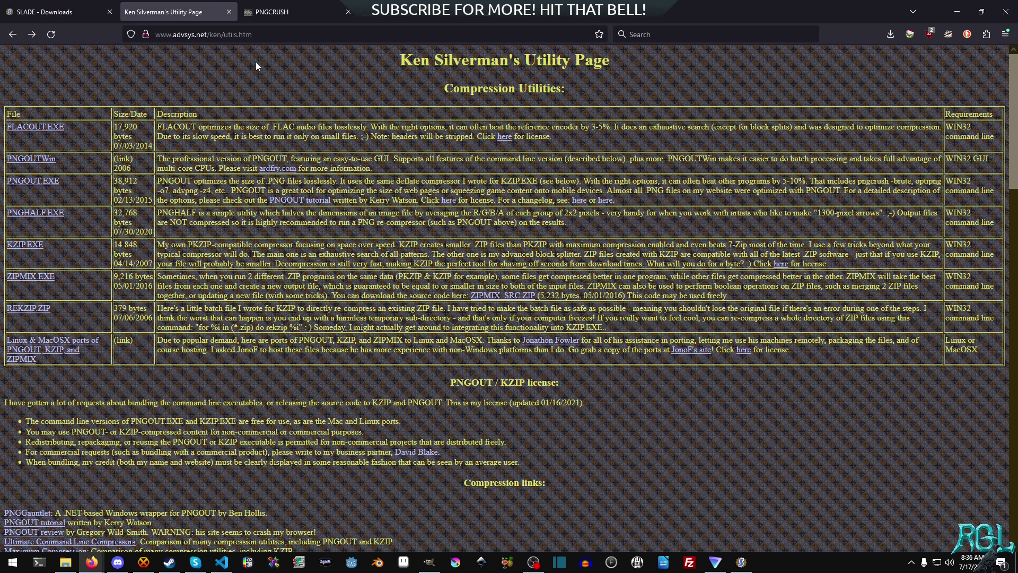
{"action": "left_click", "coordinate": [271, 5]}
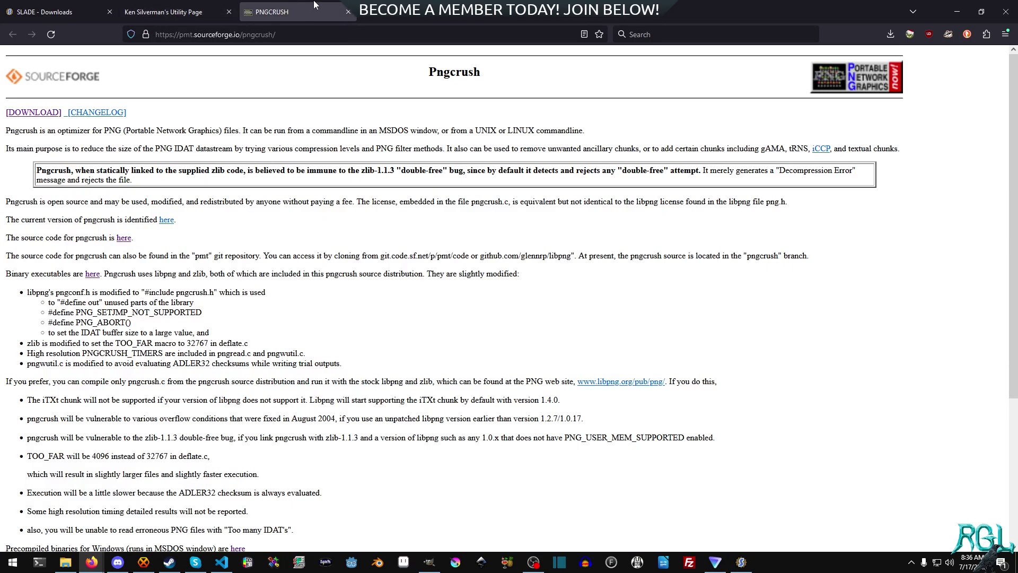
Switch to the ambientCG tab, open Explore all assets, and scroll down to the grass materials.
{"action": "key", "text": "ctrl+Tab"}
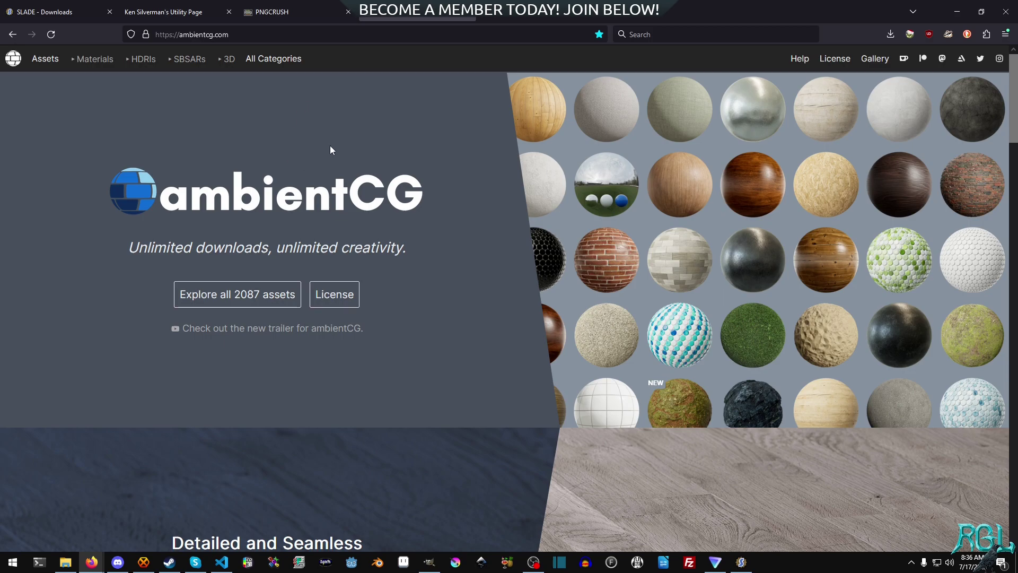
{"action": "scroll", "coordinate": [455, 181], "scroll_direction": "down", "scroll_amount": 4}
{"action": "scroll", "coordinate": [427, 180], "scroll_direction": "up", "scroll_amount": 4}
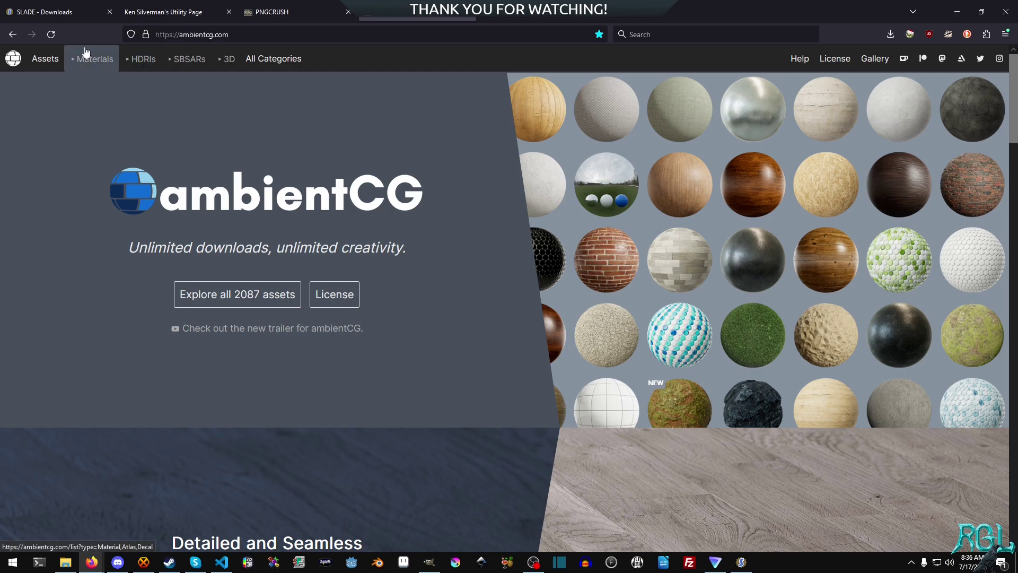
{"action": "left_click", "coordinate": [263, 295]}
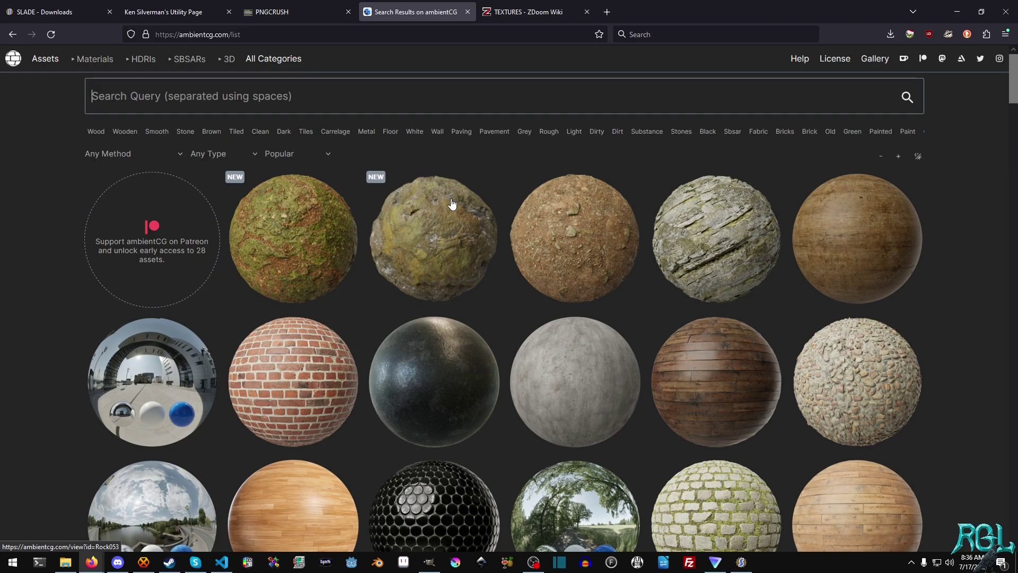
{"action": "scroll", "coordinate": [23, 313], "scroll_direction": "down", "scroll_amount": 6}
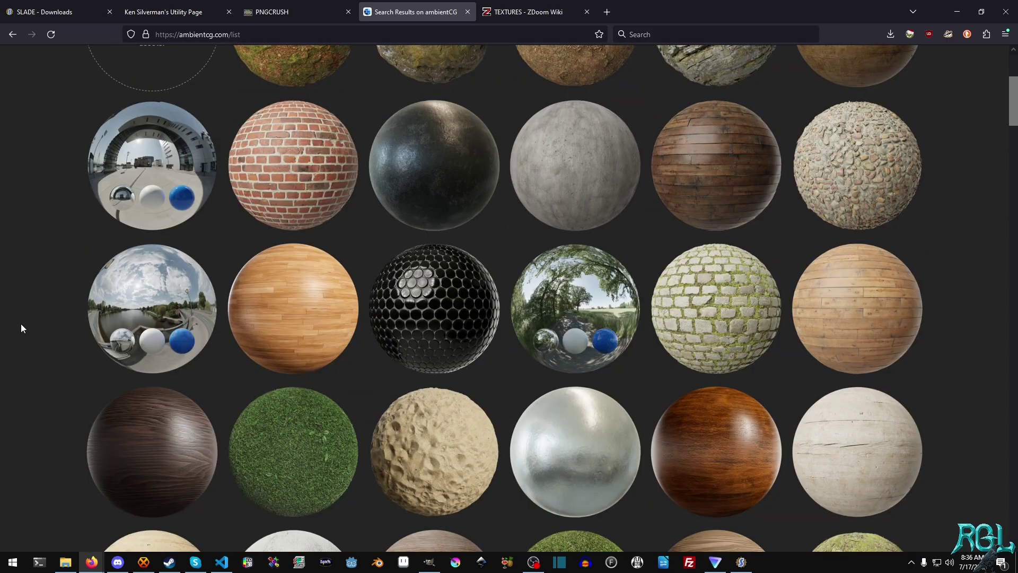
{"action": "scroll", "coordinate": [28, 274], "scroll_direction": "down", "scroll_amount": 1}
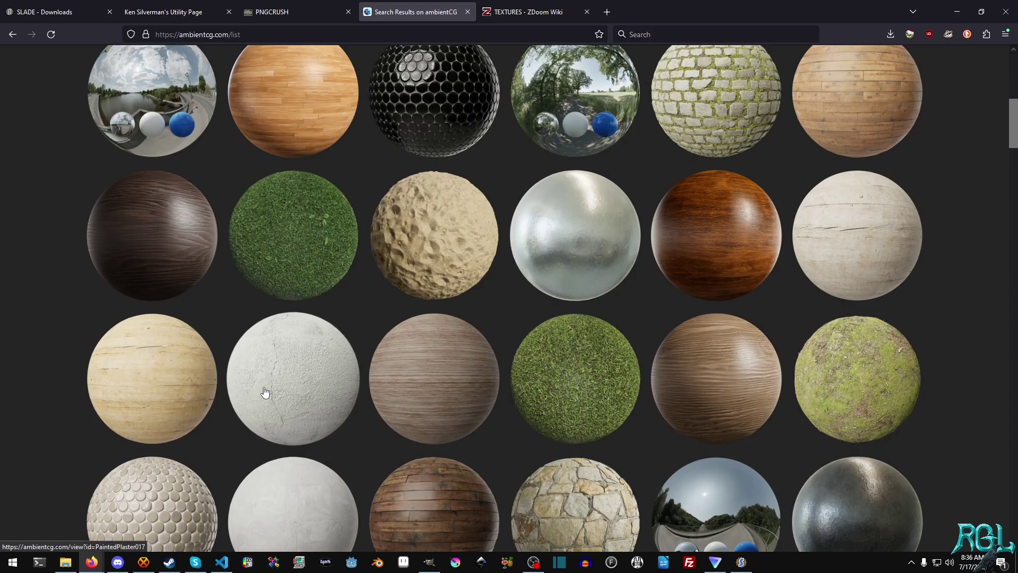
Download the Grass 001 material from ambientCG as 1K-PNG.zip.
{"action": "left_click", "coordinate": [300, 233]}
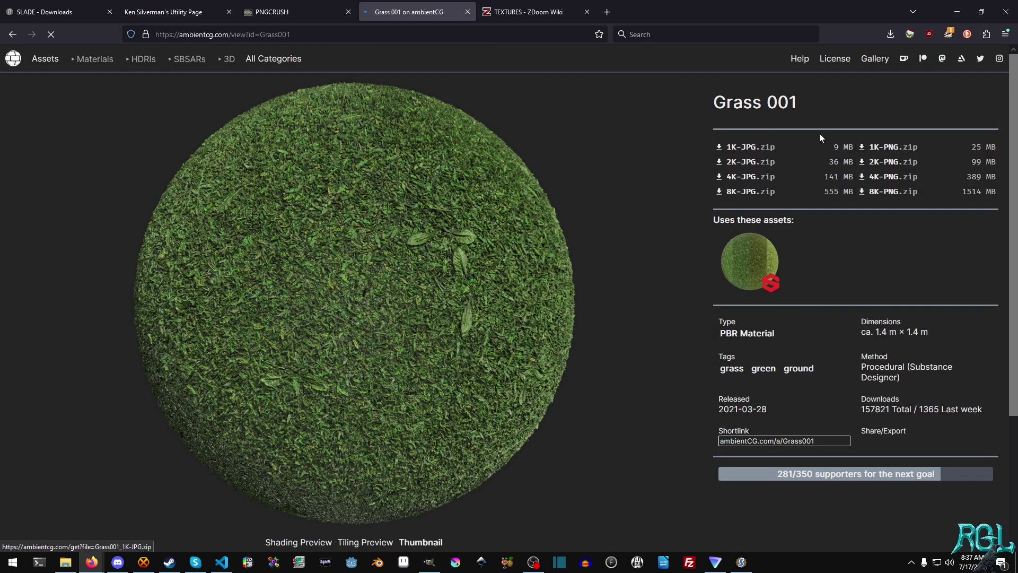
{"action": "mouse_move", "coordinate": [777, 153]}
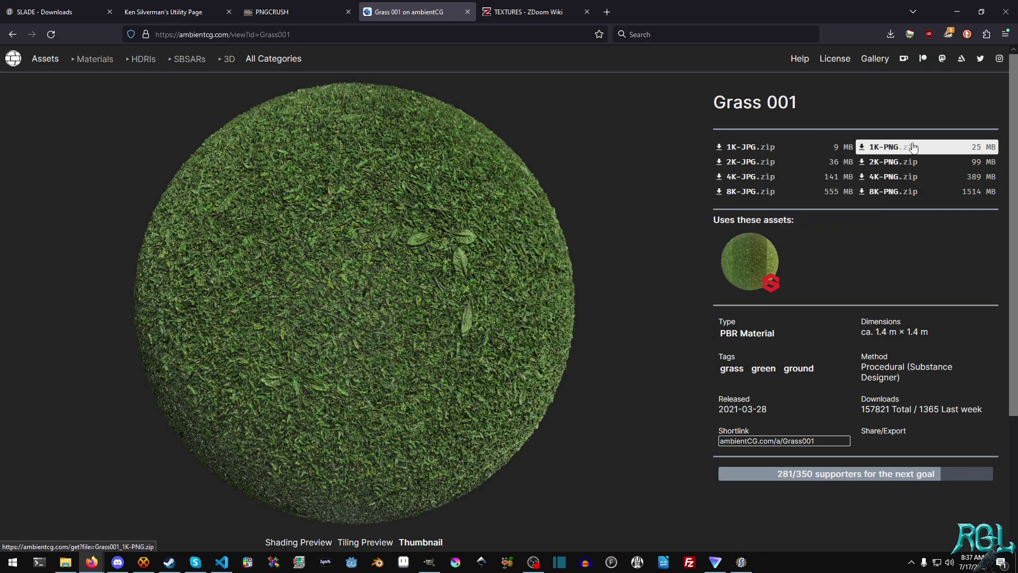
{"action": "left_click", "coordinate": [739, 152]}
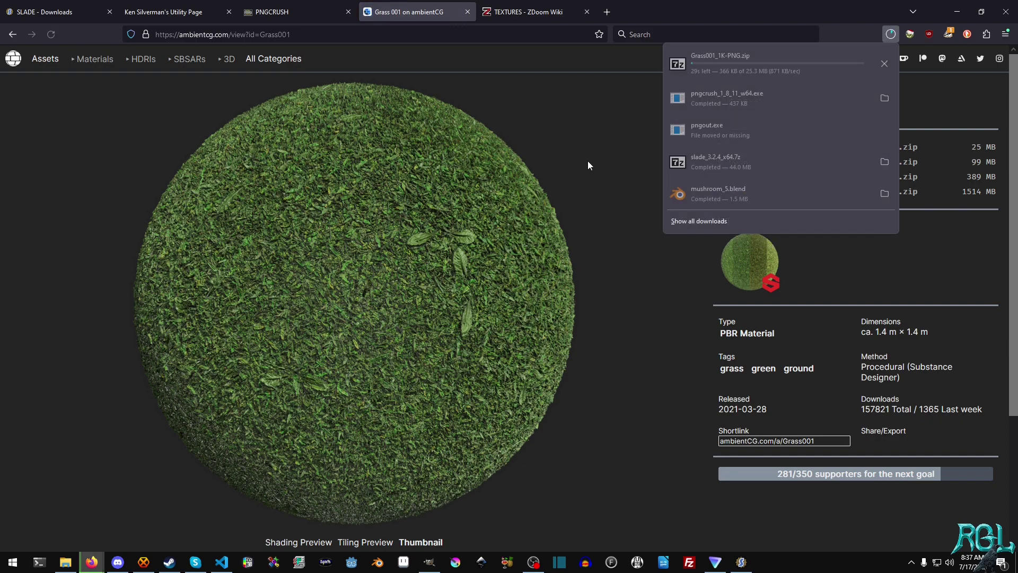
Check the Grass 001 download page once more, then settle on the ZDoom Wiki TEXTURES article.
{"action": "left_click", "coordinate": [530, 12]}
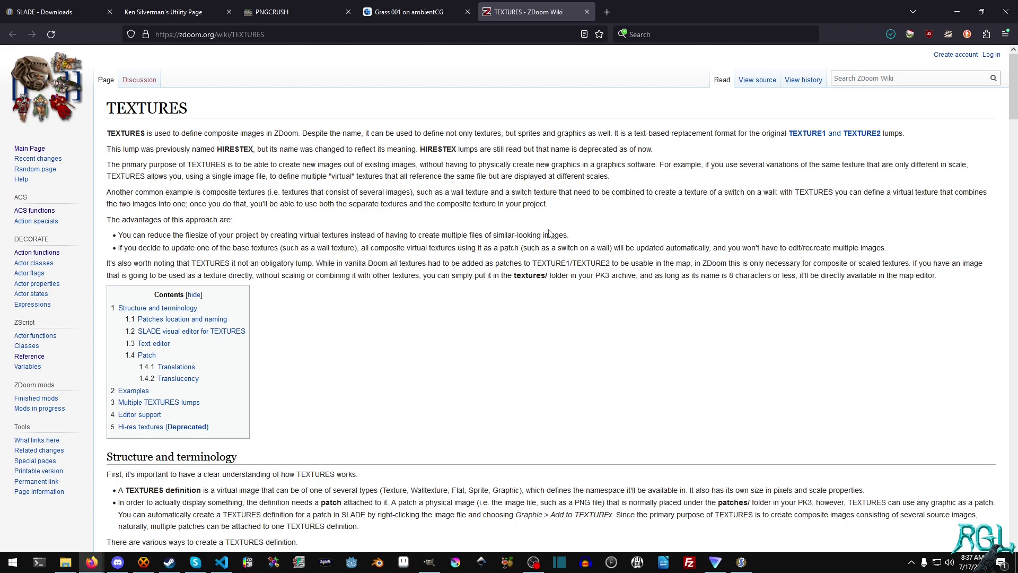
{"action": "left_click", "coordinate": [405, 10]}
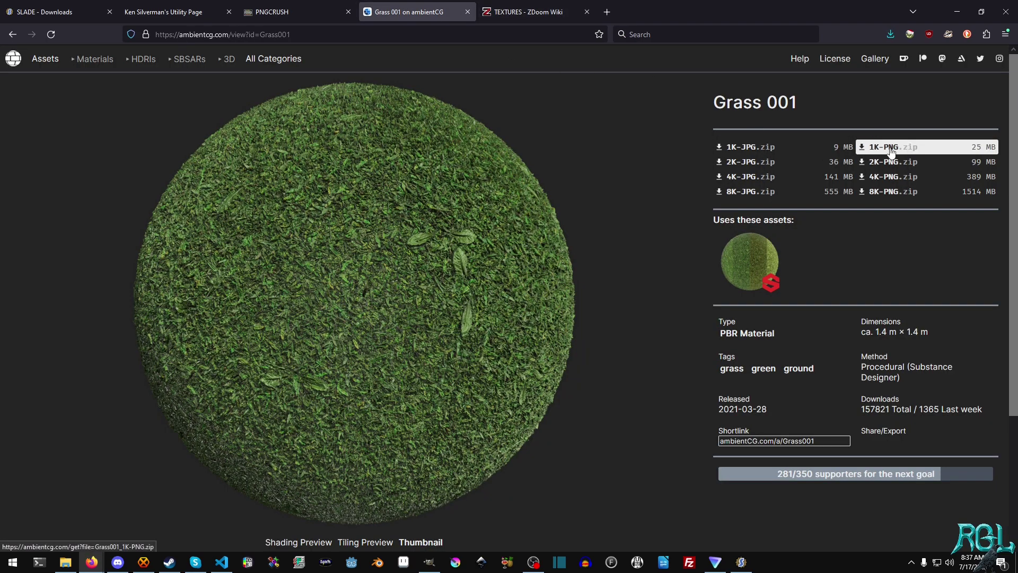
{"action": "mouse_move", "coordinate": [912, 191]}
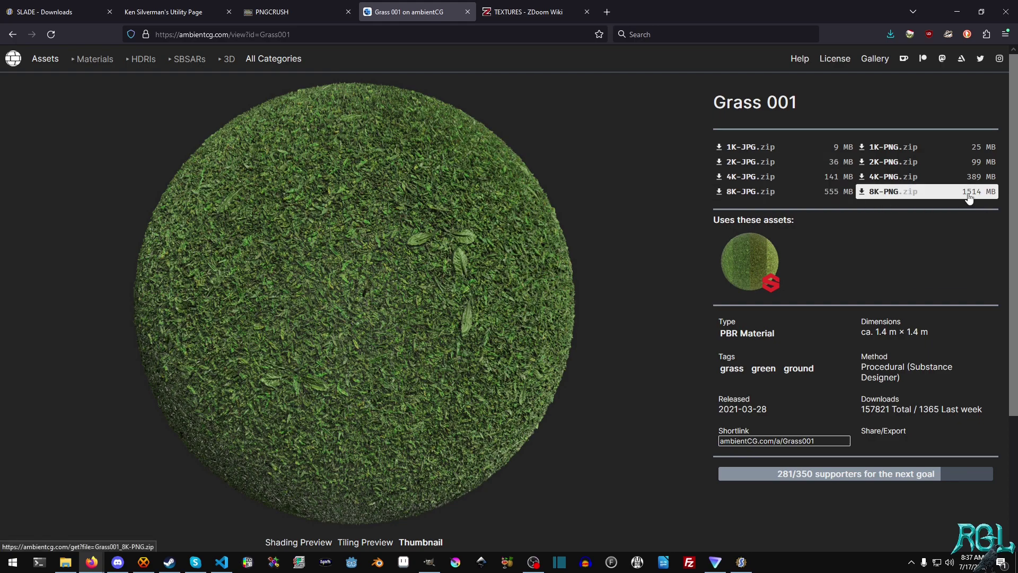
{"action": "mouse_move", "coordinate": [969, 198]}
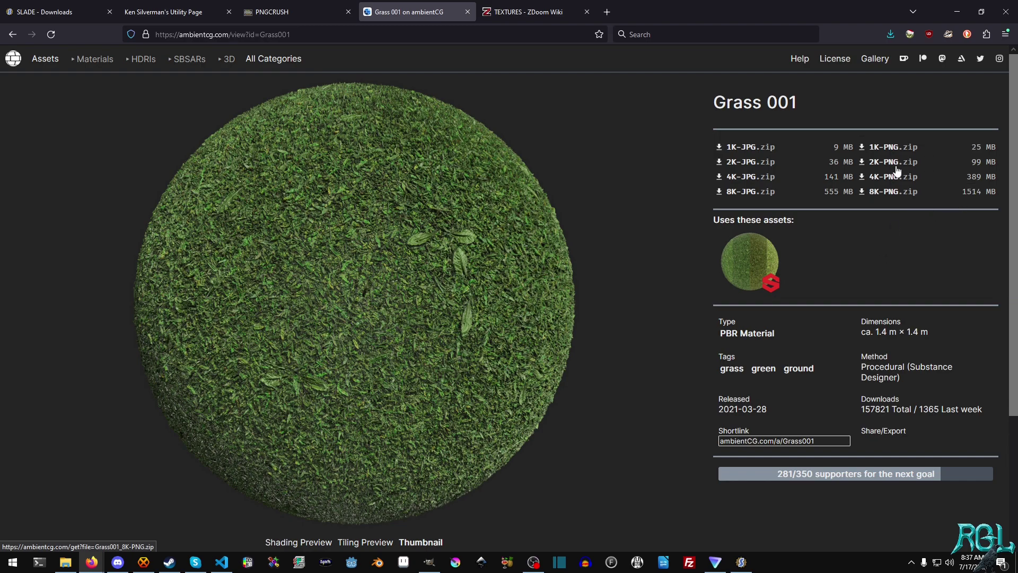
{"action": "left_click", "coordinate": [528, 11]}
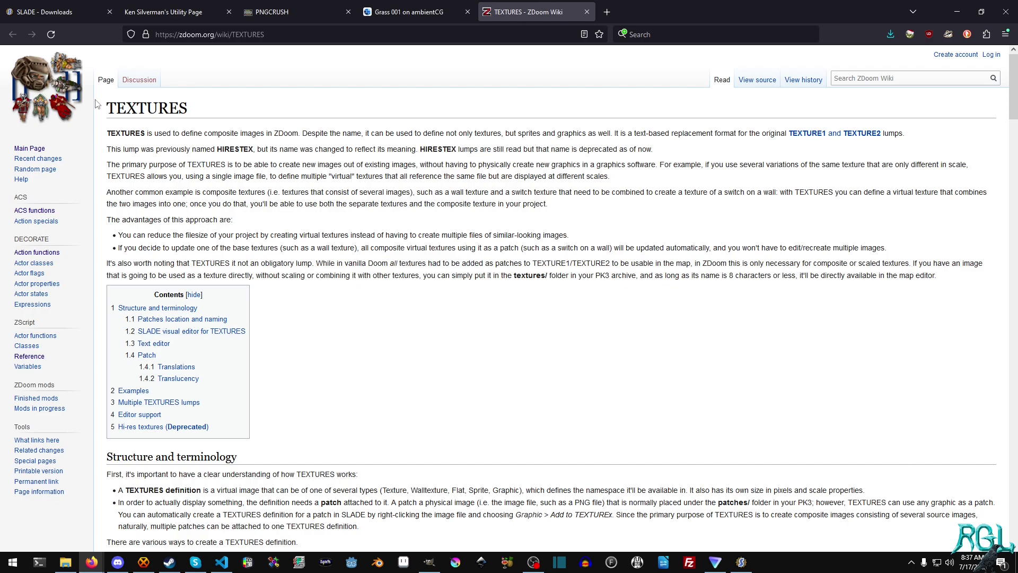
Read the opening paragraphs of the ZDoom Wiki TEXTURES article and skim further down.
{"action": "left_click_drag", "start_coordinate": [100, 105], "coordinate": [681, 248]}
{"action": "left_click", "coordinate": [681, 247]}
{"action": "scroll", "coordinate": [540, 293], "scroll_direction": "down", "scroll_amount": 15}
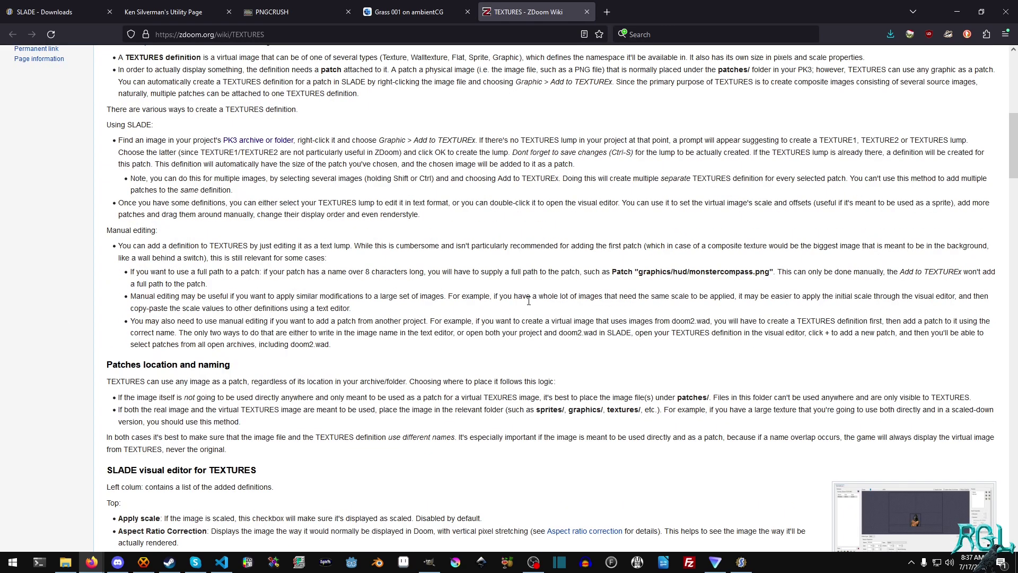
{"action": "scroll", "coordinate": [529, 301], "scroll_direction": "down", "scroll_amount": 1}
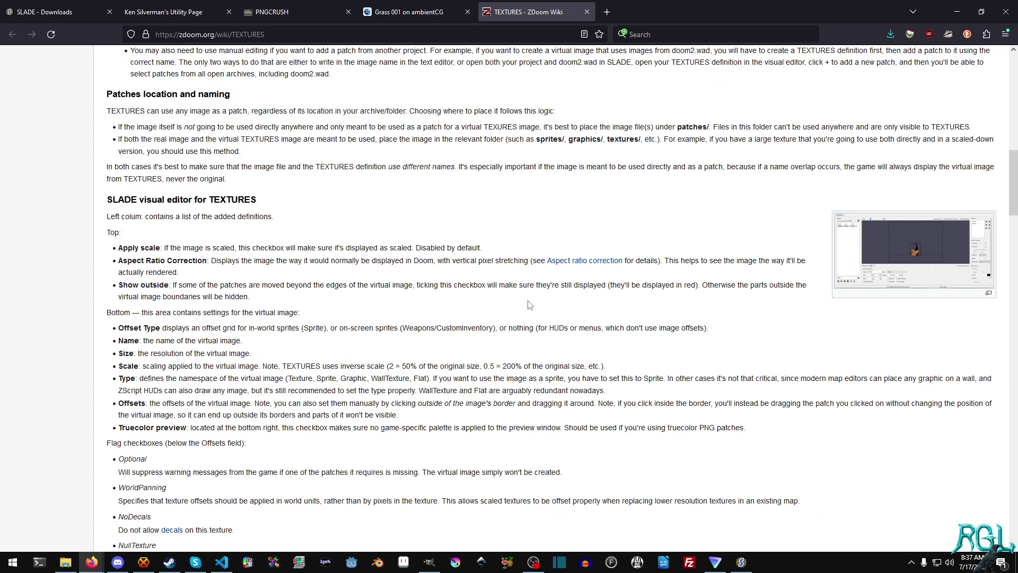
{"action": "scroll", "coordinate": [287, 287], "scroll_direction": "down", "scroll_amount": 12}
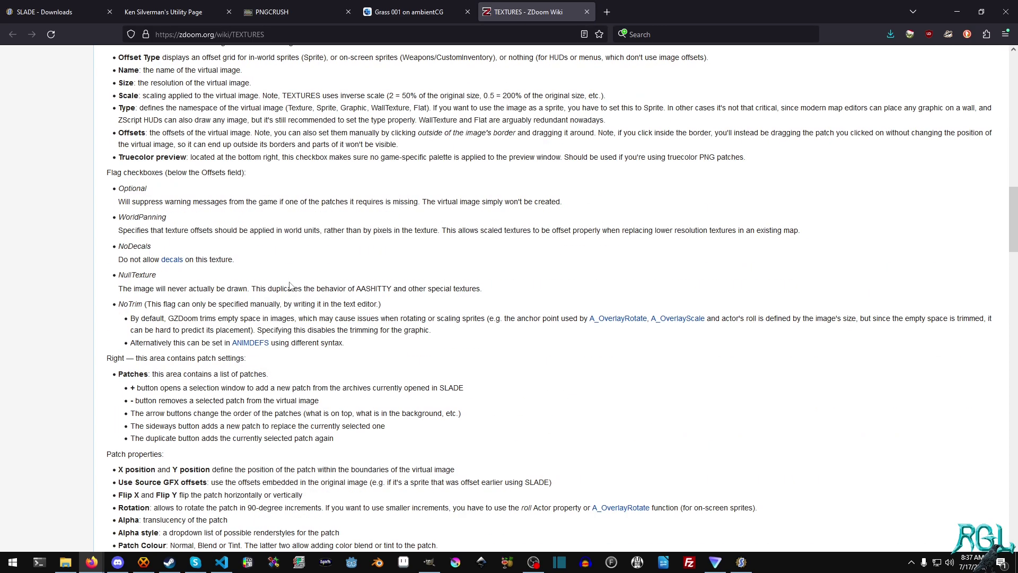
{"action": "scroll", "coordinate": [287, 286], "scroll_direction": "down", "scroll_amount": 5}
{"action": "scroll", "coordinate": [289, 284], "scroll_direction": "up", "scroll_amount": 4}
{"action": "scroll", "coordinate": [292, 278], "scroll_direction": "up", "scroll_amount": 5}
{"action": "scroll", "coordinate": [304, 267], "scroll_direction": "up", "scroll_amount": 4}
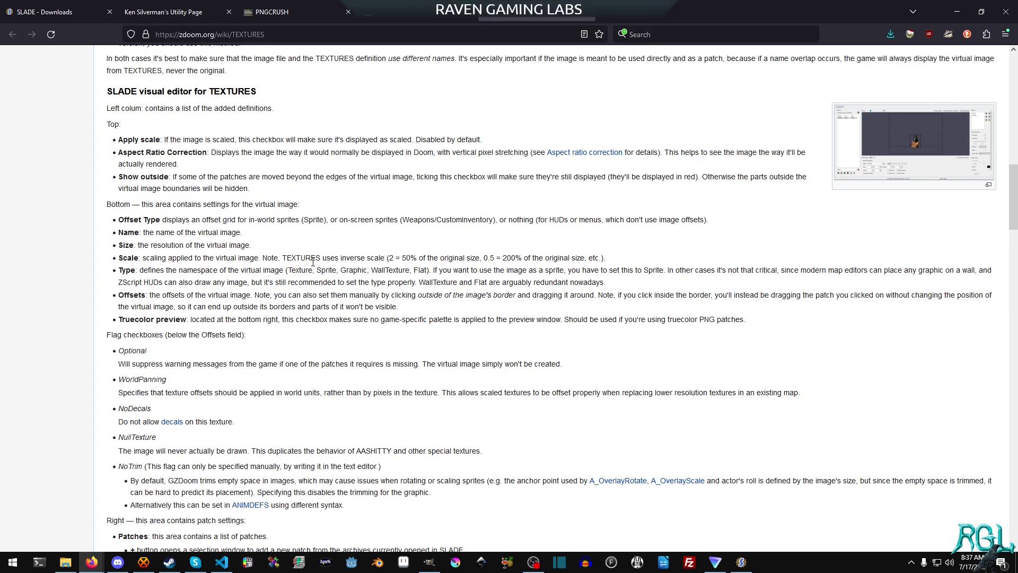
{"action": "scroll", "coordinate": [313, 262], "scroll_direction": "up", "scroll_amount": 15}
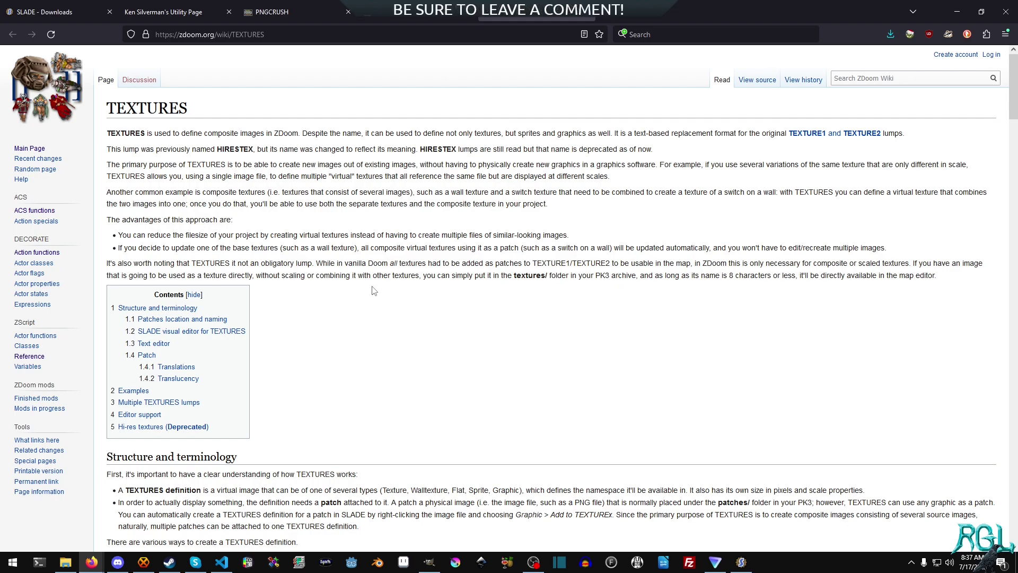
Review the article's sections on composite textures, patches and SLADE's TEXTURES editor.
{"action": "scroll", "coordinate": [501, 361], "scroll_direction": "down", "scroll_amount": 2}
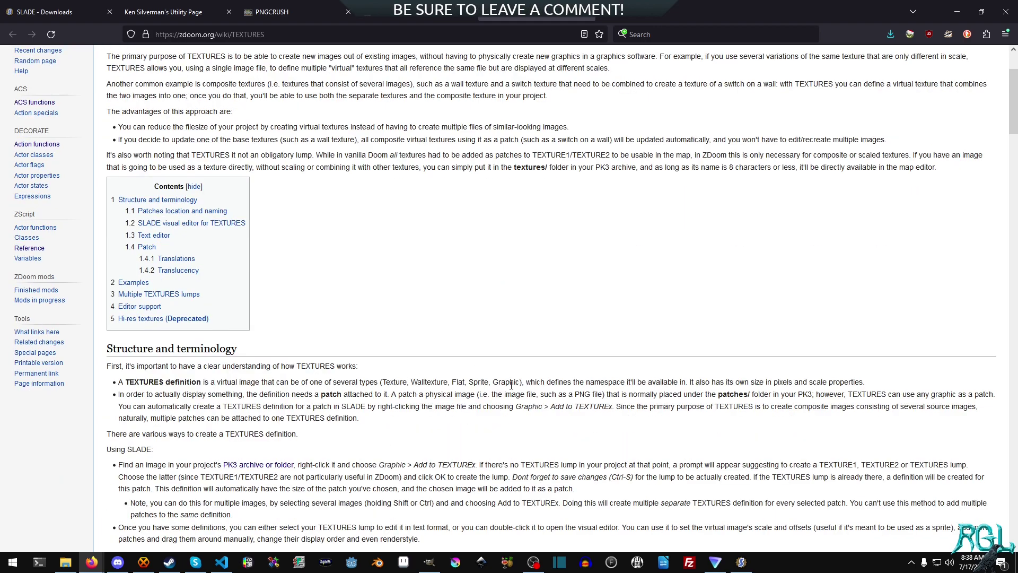
{"action": "scroll", "coordinate": [506, 382], "scroll_direction": "down", "scroll_amount": 3}
{"action": "scroll", "coordinate": [503, 378], "scroll_direction": "up", "scroll_amount": 5}
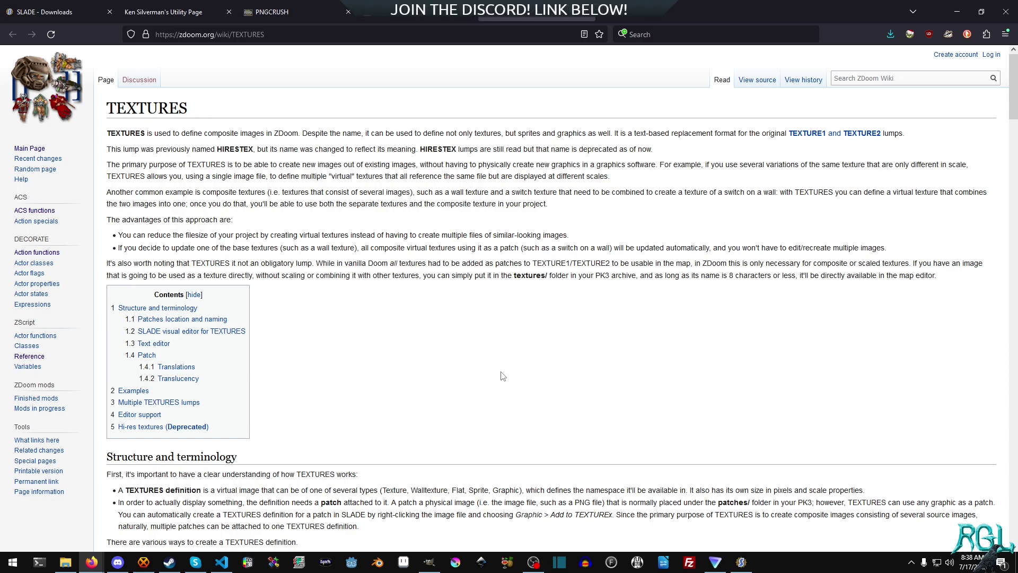
{"action": "scroll", "coordinate": [511, 366], "scroll_direction": "down", "scroll_amount": 15}
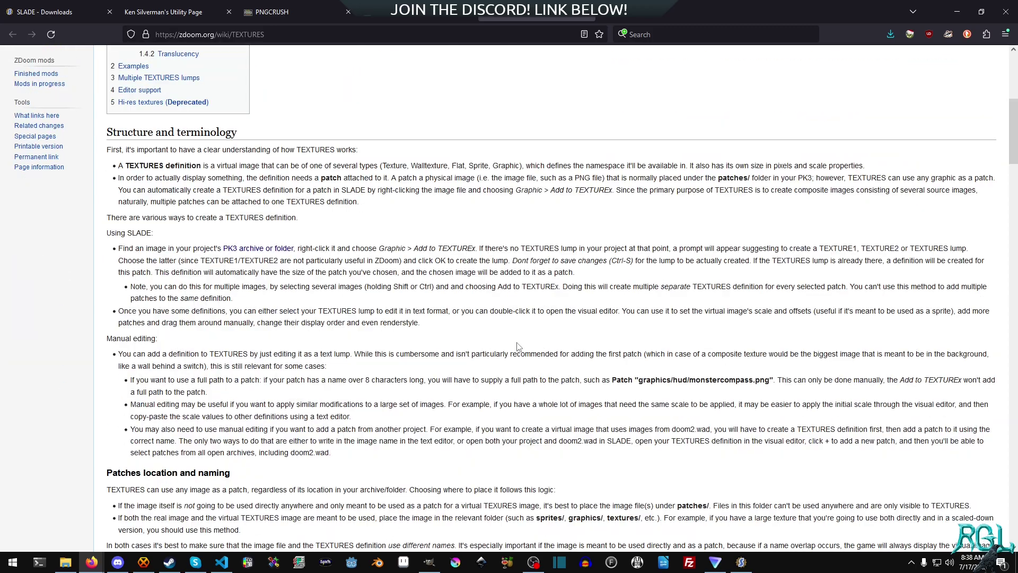
{"action": "scroll", "coordinate": [518, 346], "scroll_direction": "up", "scroll_amount": 7}
{"action": "scroll", "coordinate": [518, 346], "scroll_direction": "down", "scroll_amount": 7}
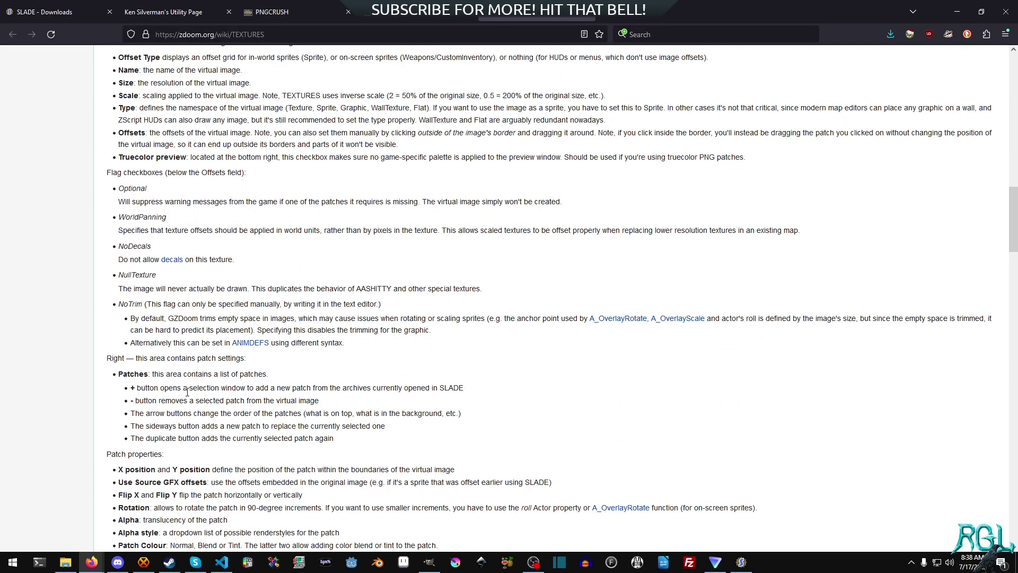
{"action": "scroll", "coordinate": [191, 392], "scroll_direction": "up", "scroll_amount": 1}
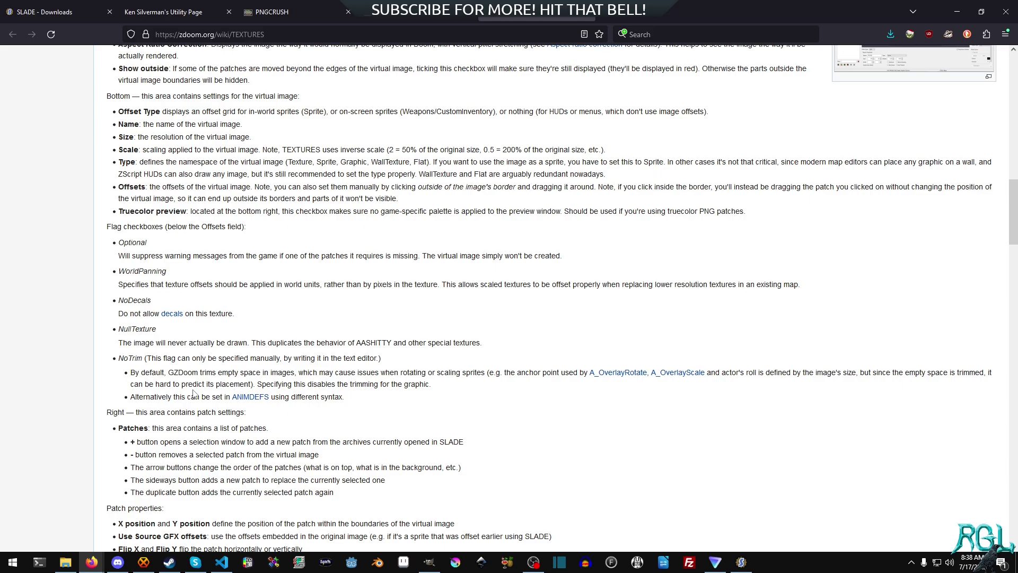
{"action": "scroll", "coordinate": [193, 394], "scroll_direction": "up", "scroll_amount": 7}
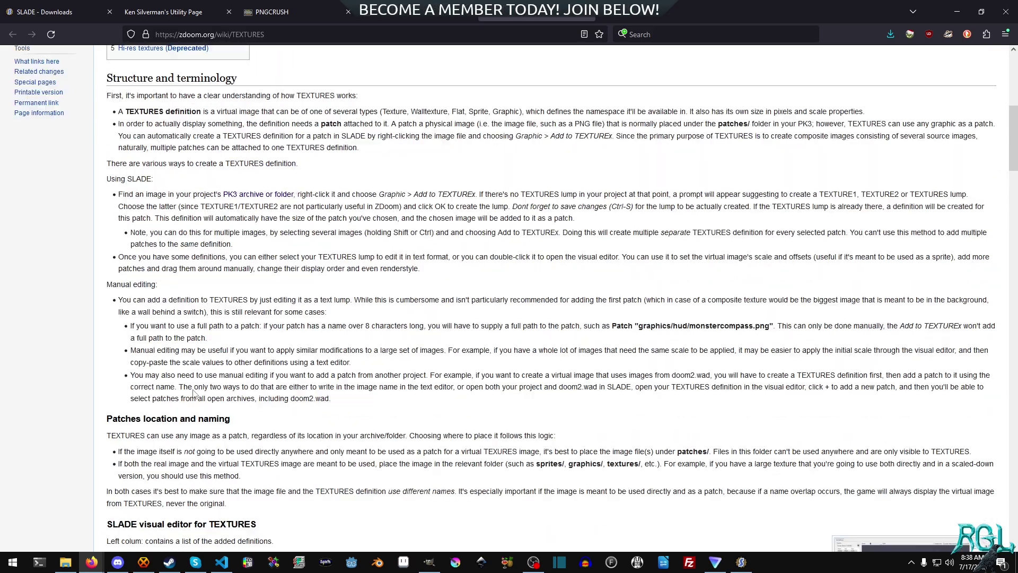
{"action": "scroll", "coordinate": [194, 394], "scroll_direction": "up", "scroll_amount": 6}
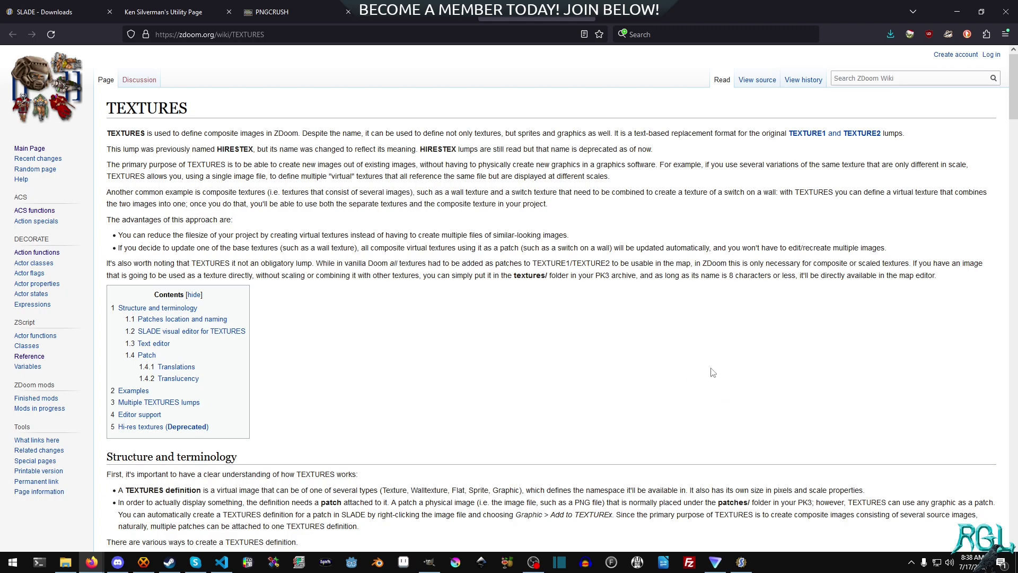
Open the downloaded grass archive and copy Grass001_1K_Color.png into the Slade folder.
{"action": "left_click", "coordinate": [890, 34]}
{"action": "left_click", "coordinate": [809, 64]}
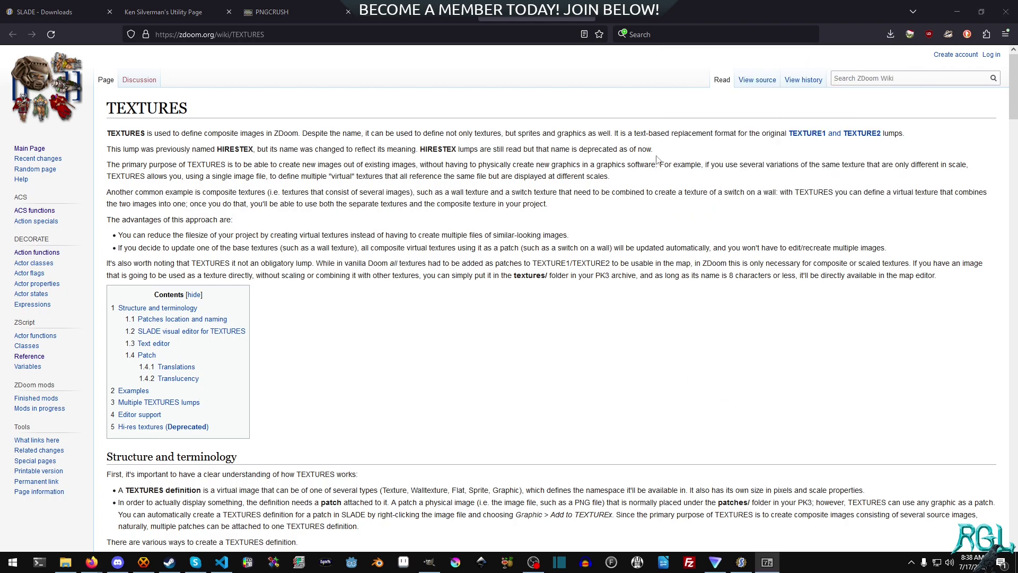
{"action": "left_click", "coordinate": [75, 566]}
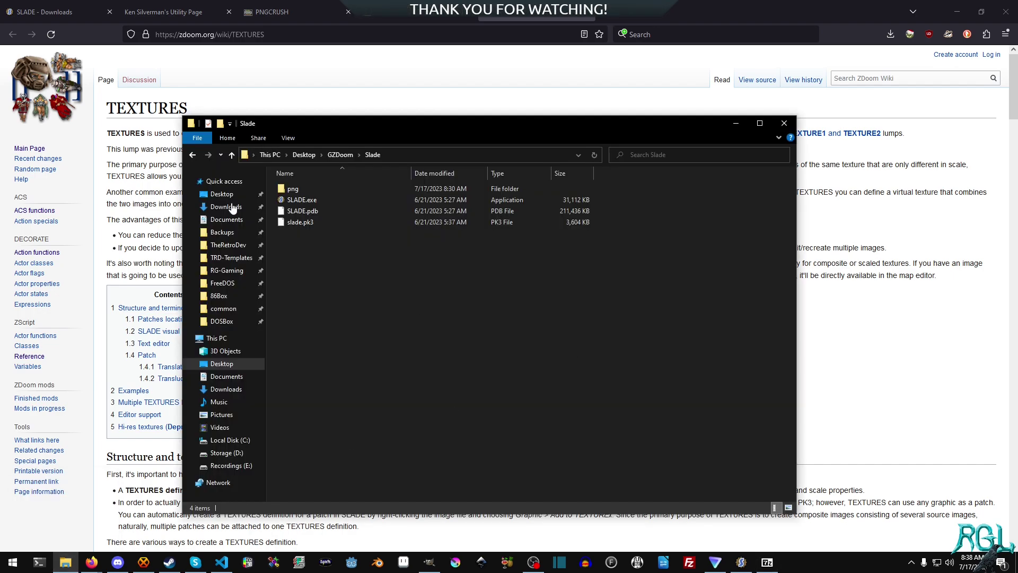
{"action": "double_click", "coordinate": [319, 191]}
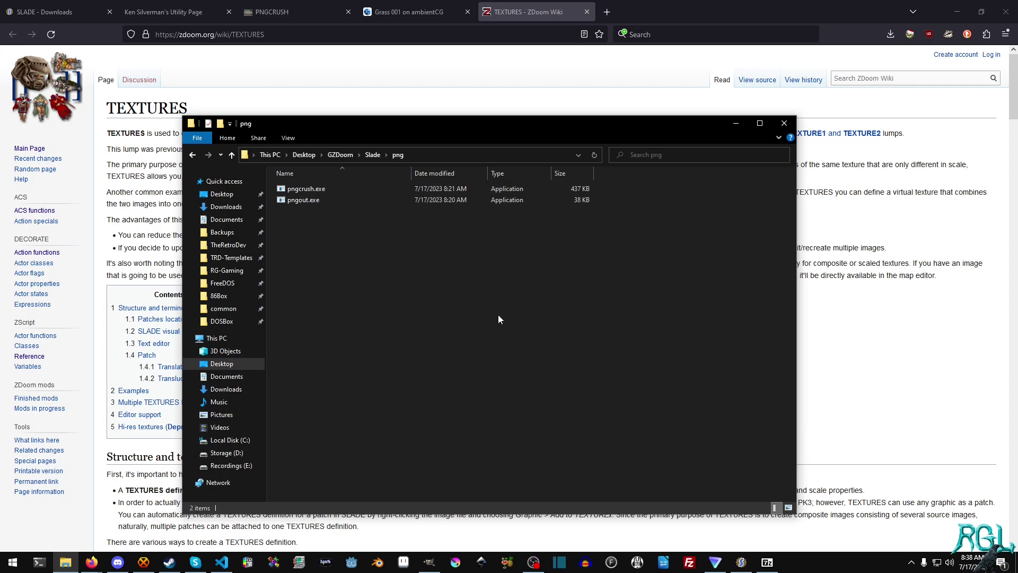
{"action": "key", "text": "alt+Left"}
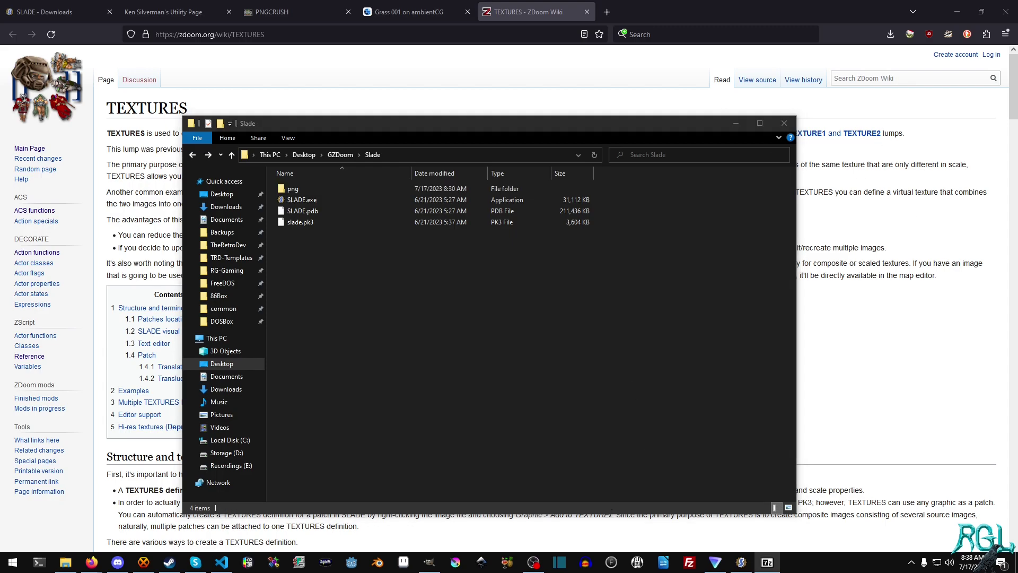
{"action": "left_click_drag", "start_coordinate": [555, 293], "coordinate": [501, 296]}
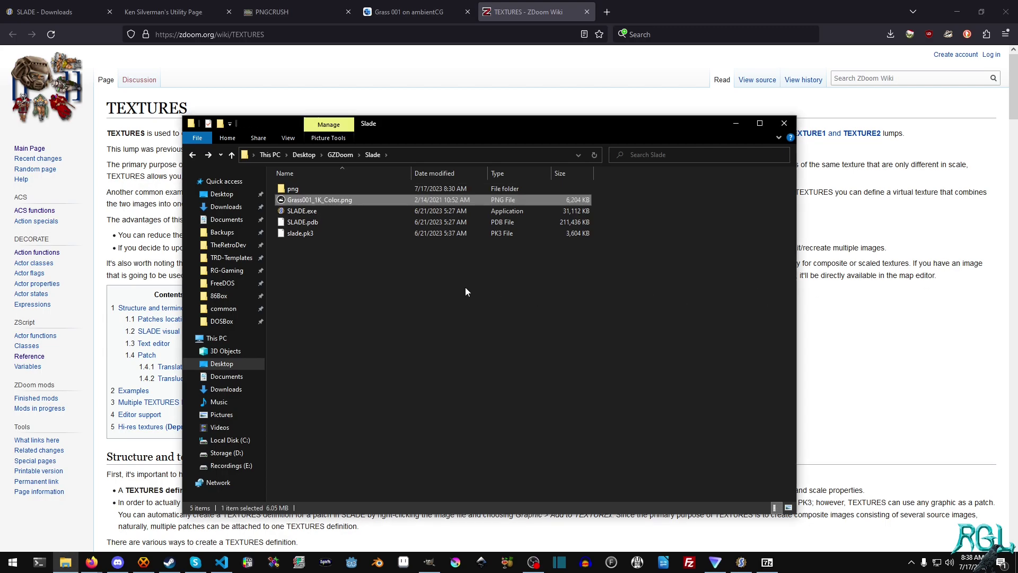
Rename the copied image to grass1.png and close the Slade folder window.
{"action": "key", "text": "F2"}
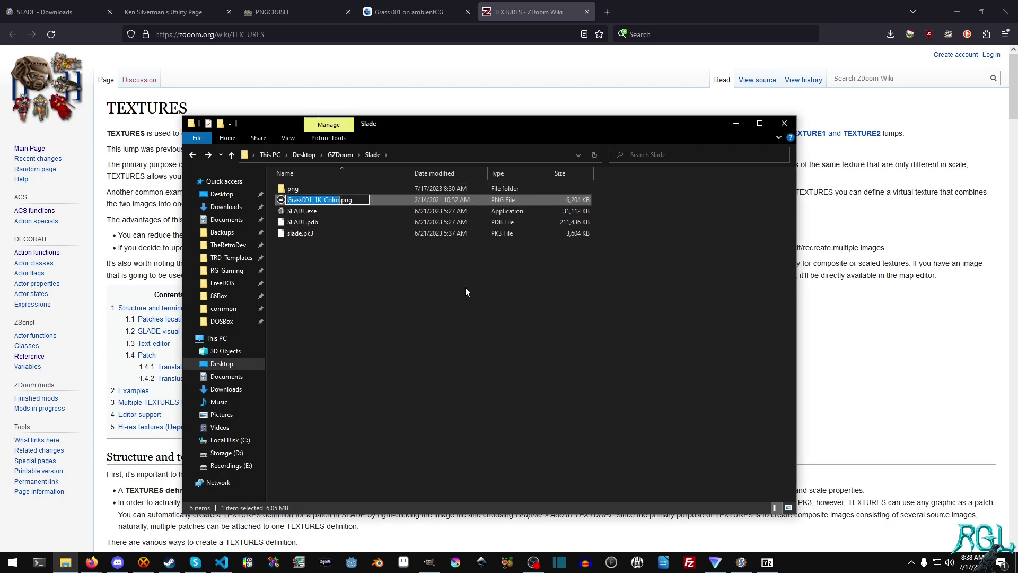
{"action": "type", "text": "grass"}
{"action": "key", "text": "Return"}
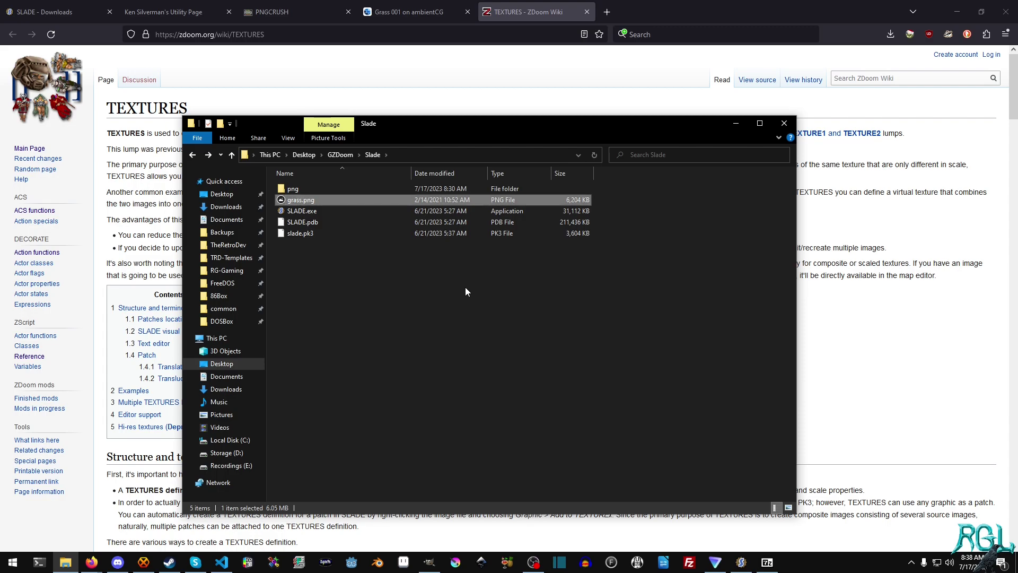
{"action": "key", "text": "F2"}
{"action": "key", "text": "Right"}
{"action": "type", "text": "1"}
{"action": "key", "text": "Return"}
{"action": "left_click", "coordinate": [784, 123]}
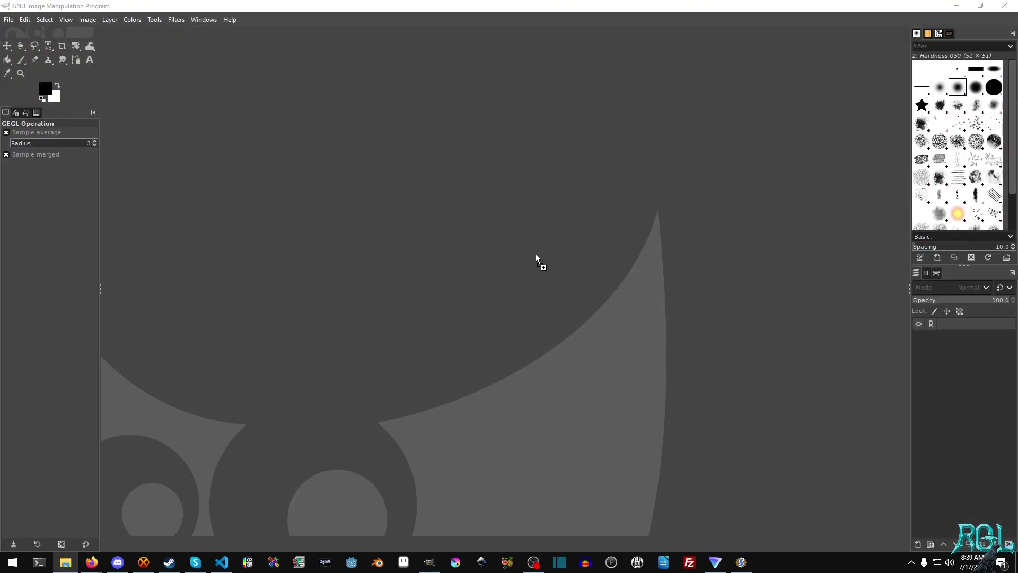
Open grass1.png in GIMP and look through the Image and Layer menus.
{"action": "left_click_drag", "start_coordinate": [535, 253], "coordinate": [536, 254]}
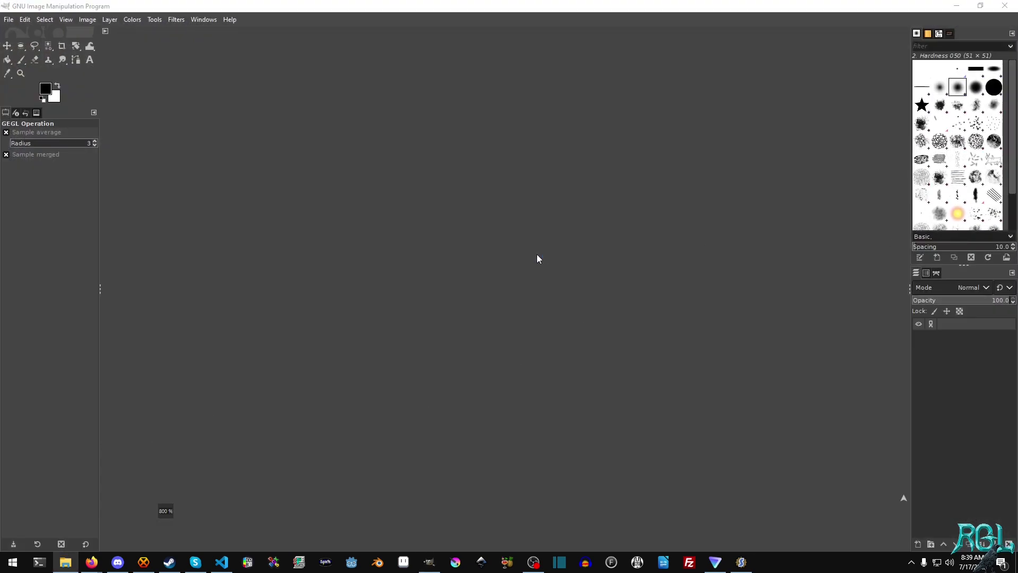
{"action": "left_click", "coordinate": [78, 20]}
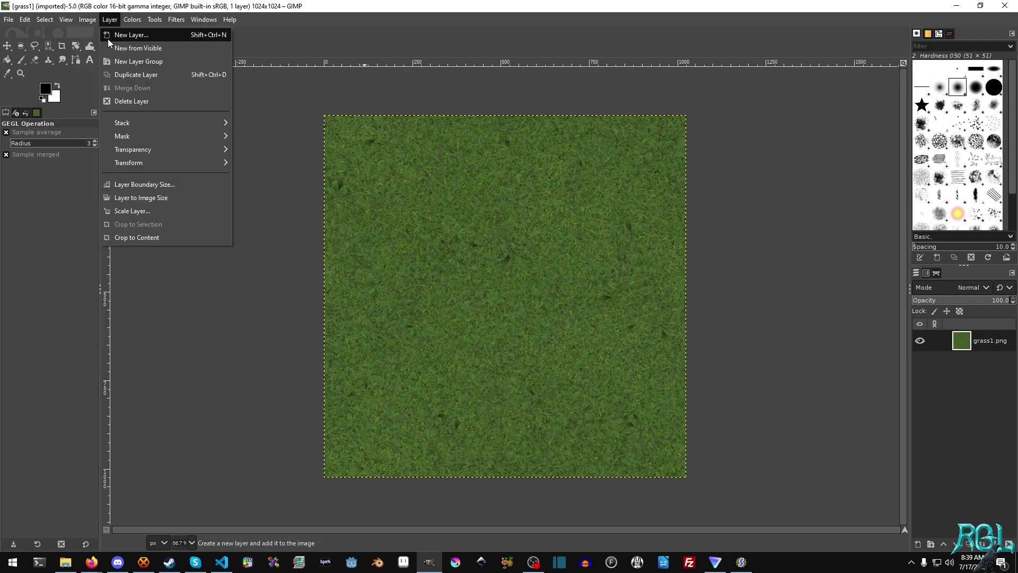
{"action": "mouse_move", "coordinate": [87, 21]}
{"action": "mouse_move", "coordinate": [116, 59]}
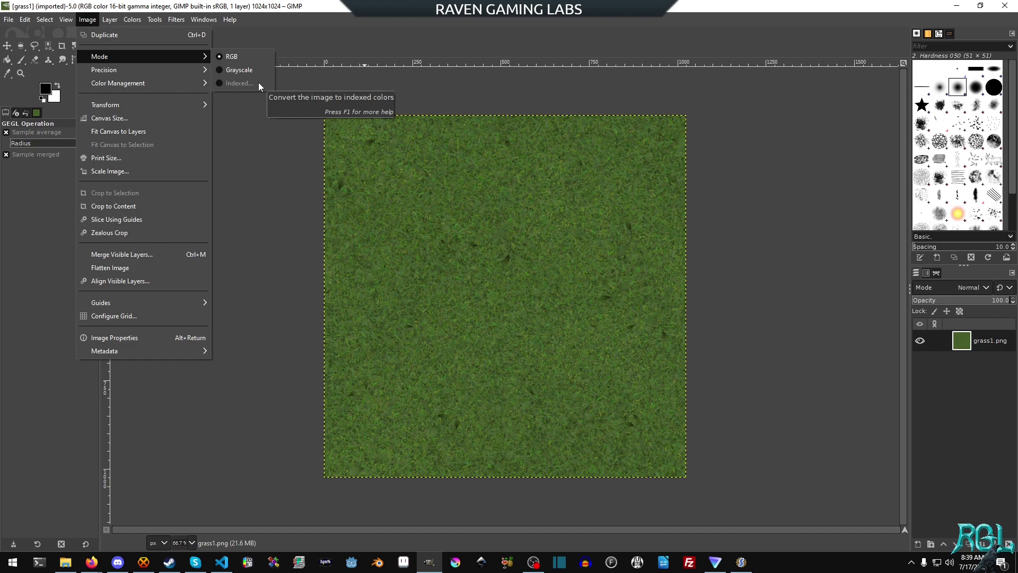
Convert the image precision to 8 bit integer.
{"action": "mouse_move", "coordinate": [152, 67]}
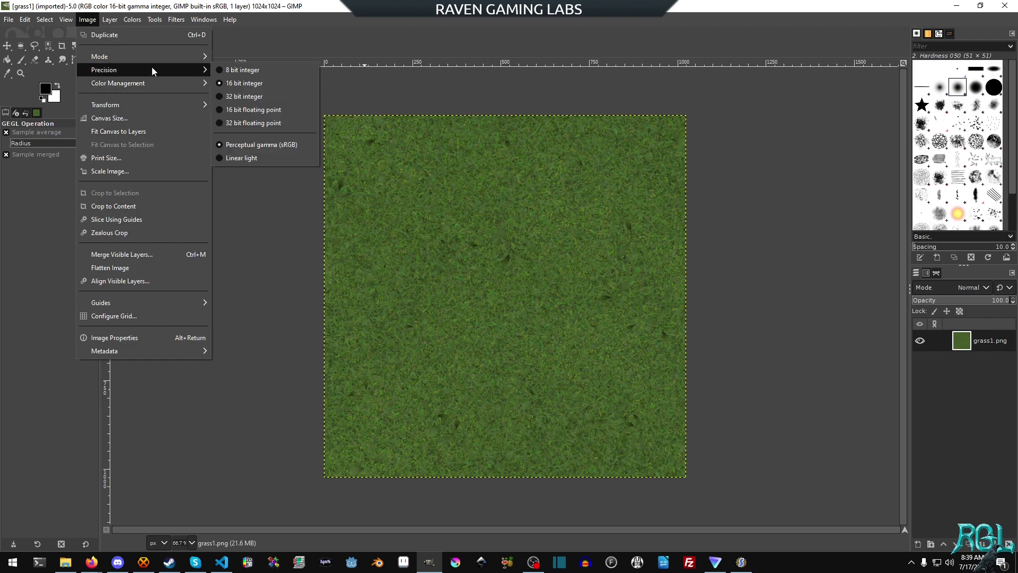
{"action": "left_click", "coordinate": [241, 69]}
{"action": "left_click", "coordinate": [522, 362]}
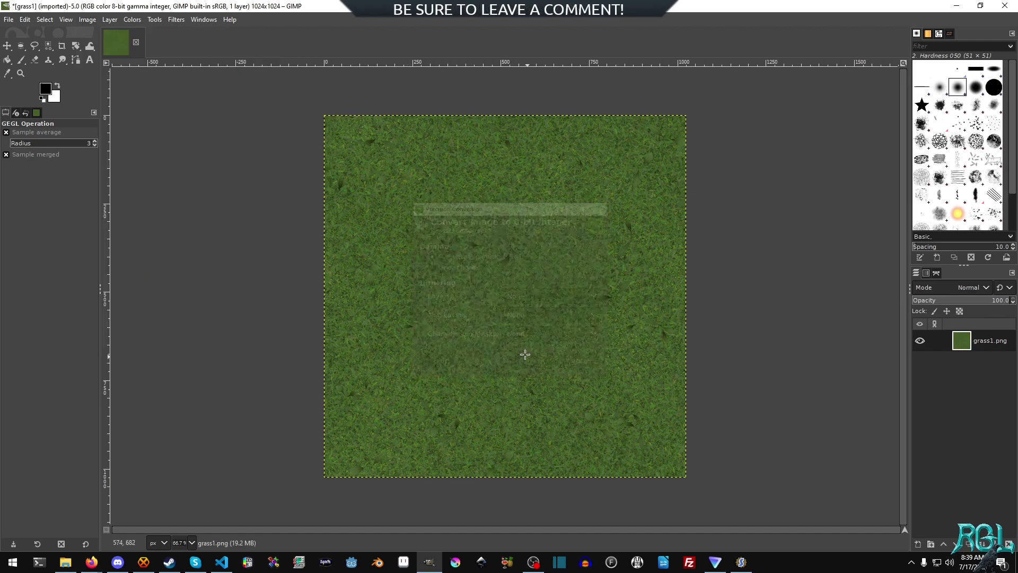
Convert the image to Indexed mode with an optimum 255-colour palette and confirm the mode.
{"action": "left_click", "coordinate": [109, 19]}
{"action": "mouse_move", "coordinate": [87, 19]}
{"action": "mouse_move", "coordinate": [154, 56]}
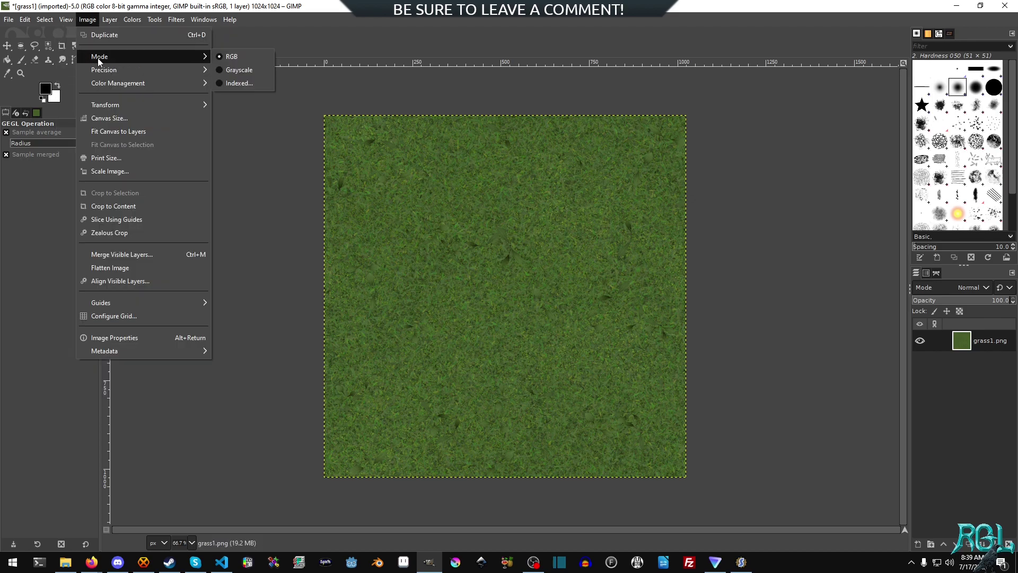
{"action": "left_click", "coordinate": [236, 83]}
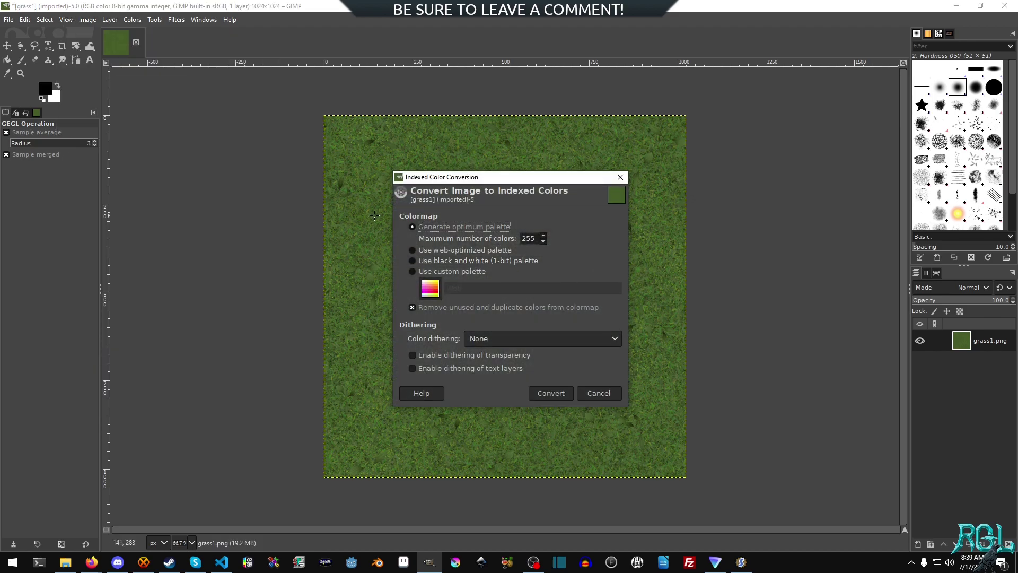
{"action": "left_click", "coordinate": [566, 393]}
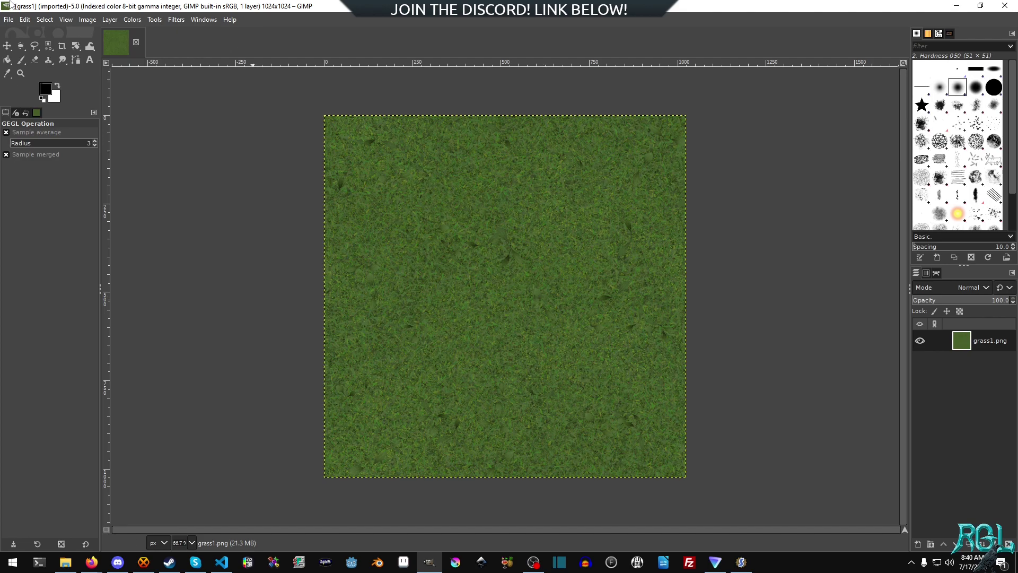
{"action": "left_click", "coordinate": [84, 21]}
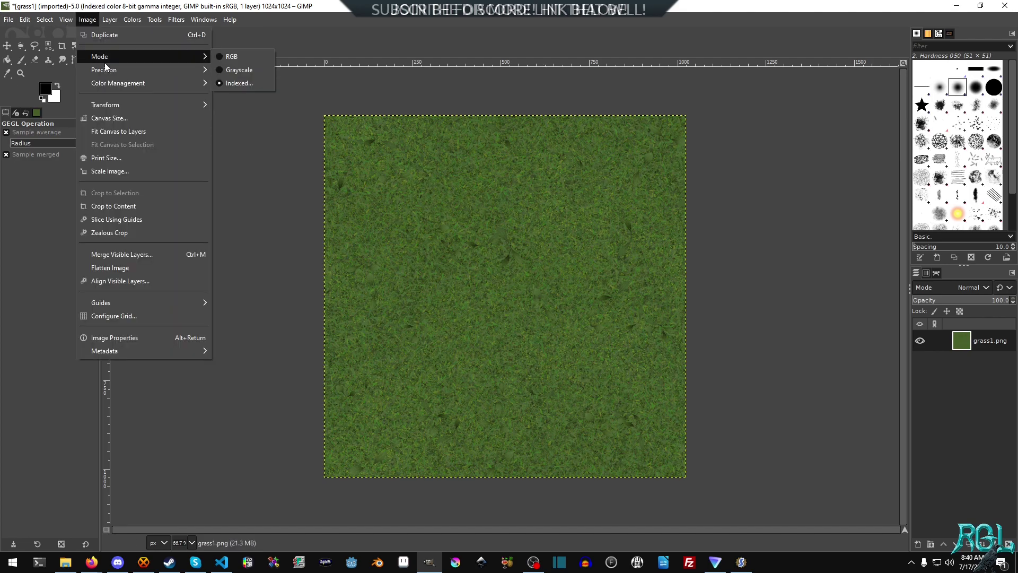
{"action": "left_click", "coordinate": [344, 268]}
Remove the layer's alpha channel via Layer > Transparency.
{"action": "right_click", "coordinate": [429, 227]}
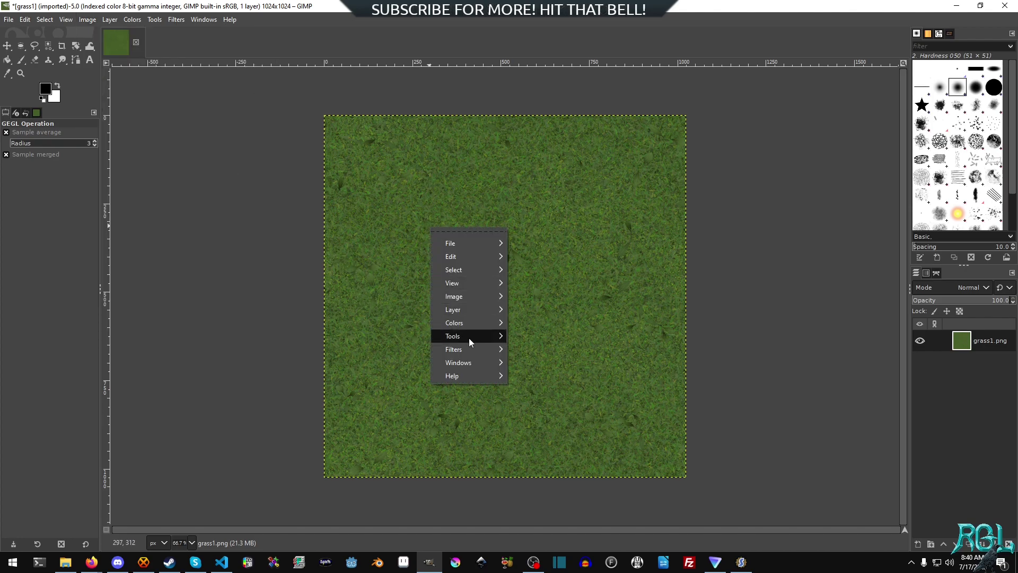
{"action": "mouse_move", "coordinate": [470, 313]}
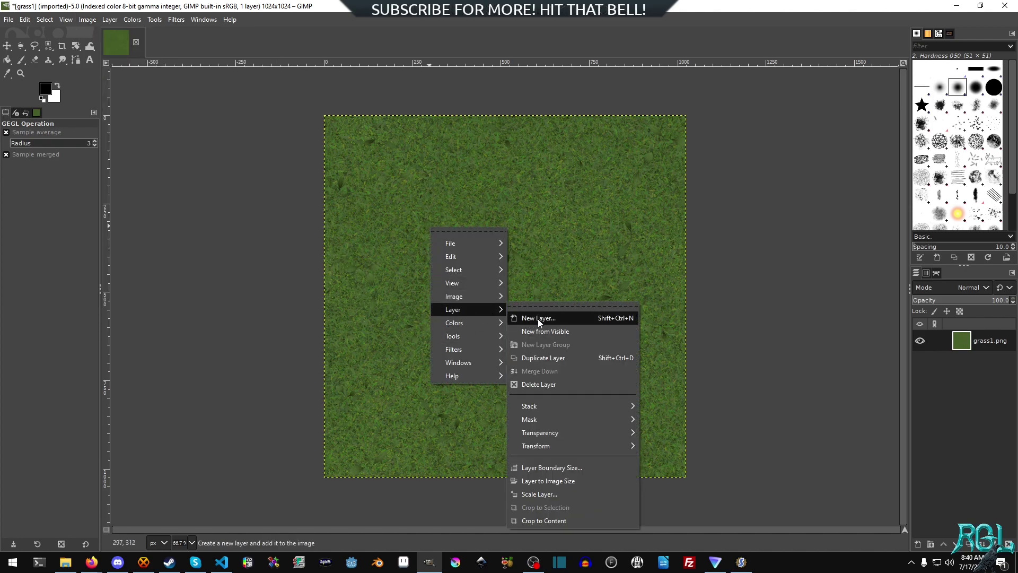
{"action": "mouse_move", "coordinate": [568, 431]}
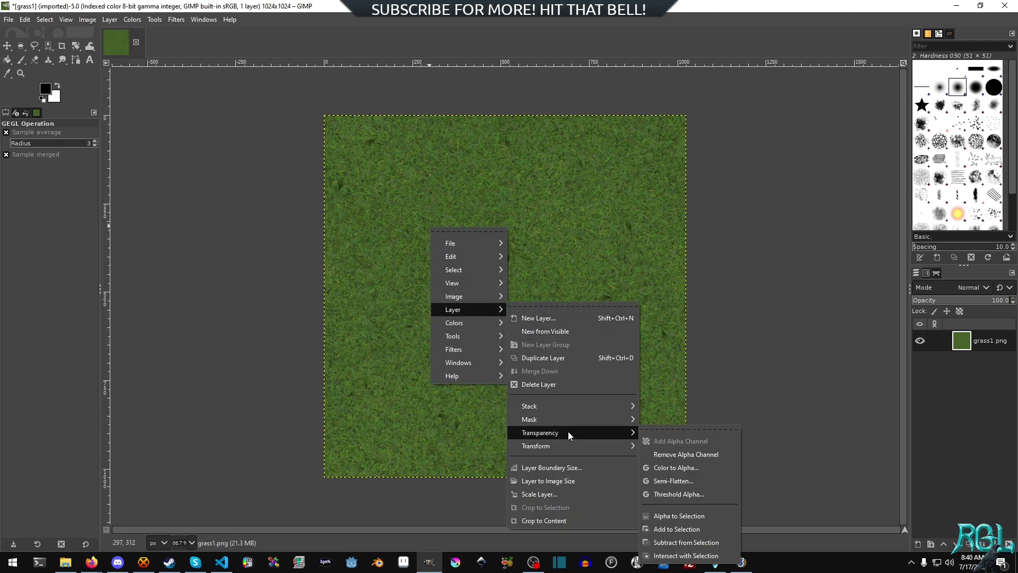
{"action": "left_click", "coordinate": [672, 455]}
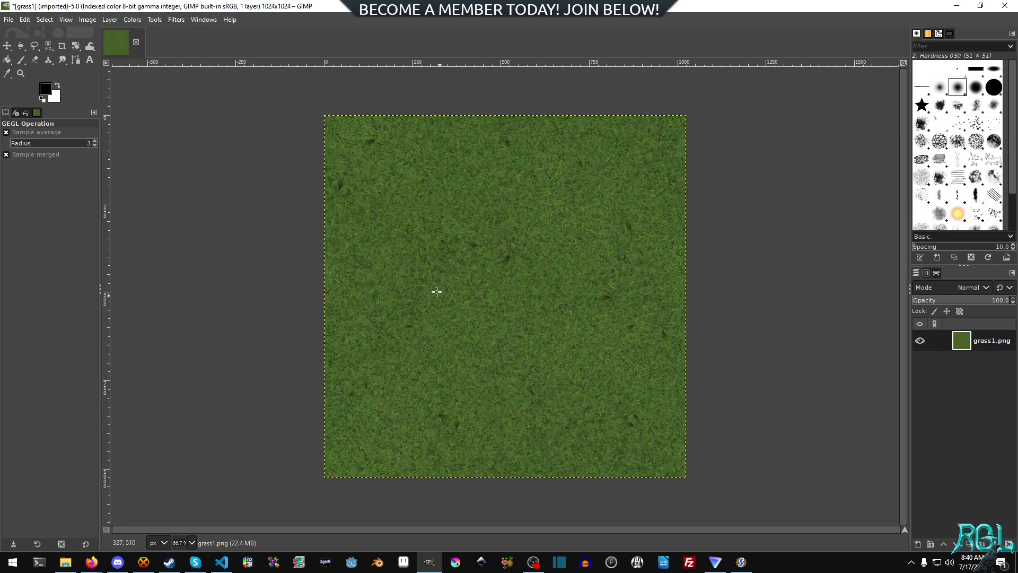
Scale the image to 64x64 pixels with Interpolation set to None, then centre the view on it.
{"action": "left_click", "coordinate": [98, 21]}
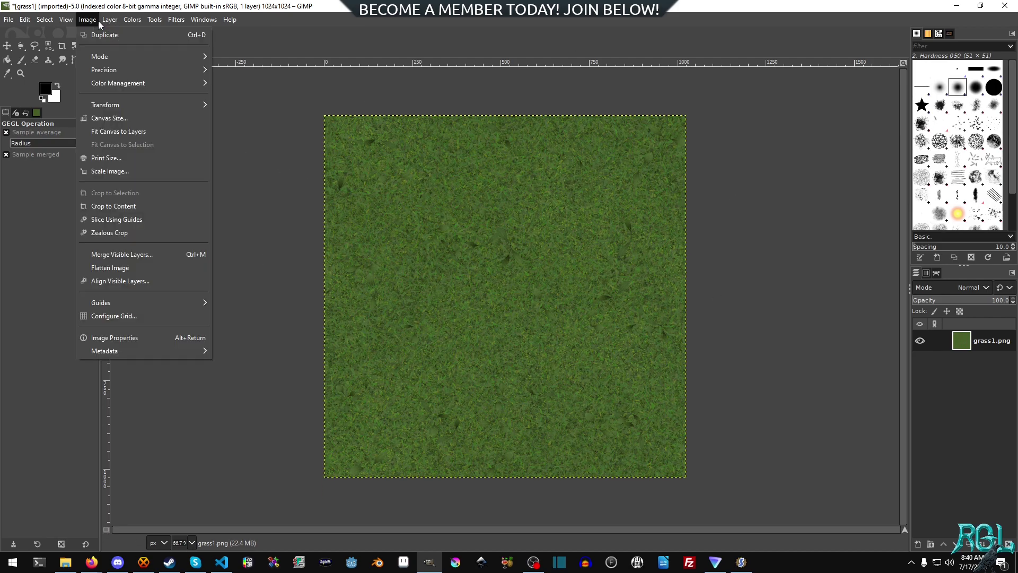
{"action": "left_click", "coordinate": [110, 172]}
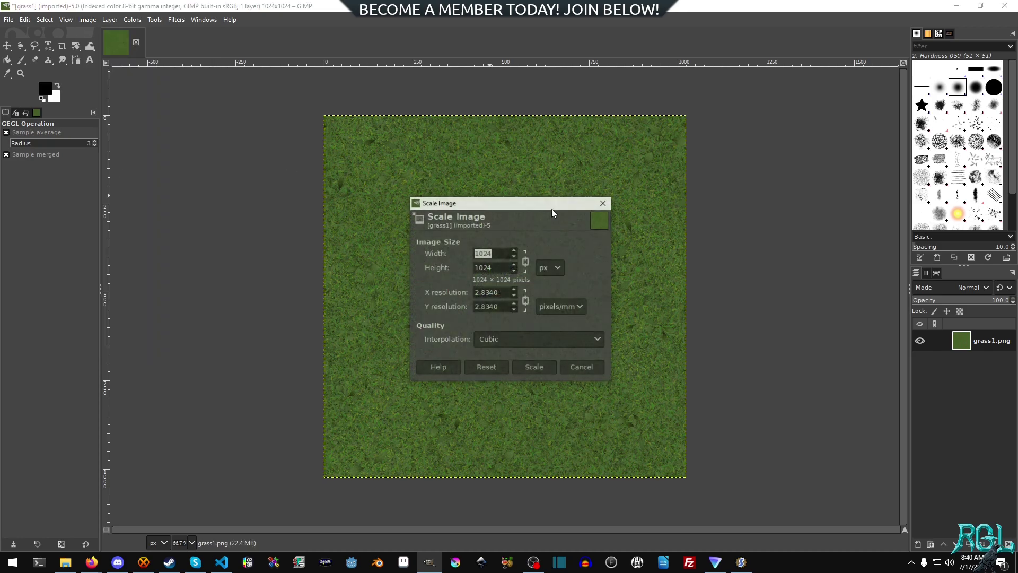
{"action": "type", "text": "64"}
{"action": "key", "text": "Tab"}
{"action": "left_click", "coordinate": [564, 340]}
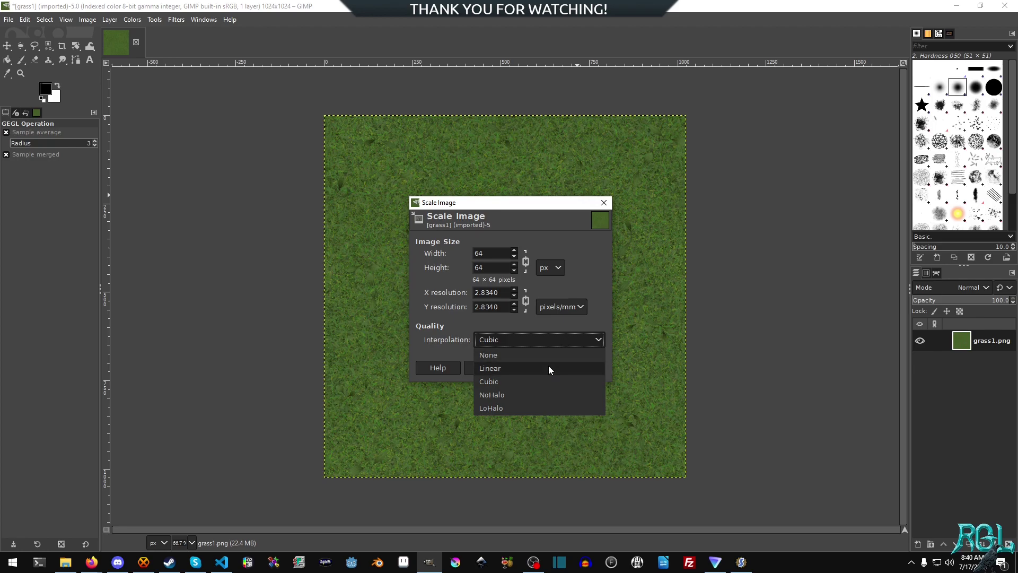
{"action": "left_click", "coordinate": [522, 356]}
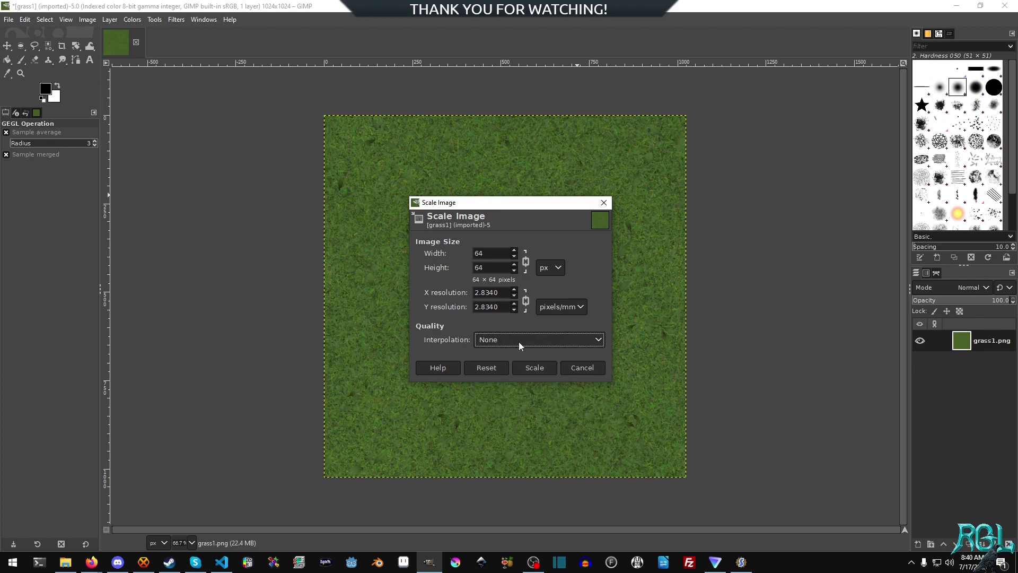
{"action": "left_click", "coordinate": [555, 367]}
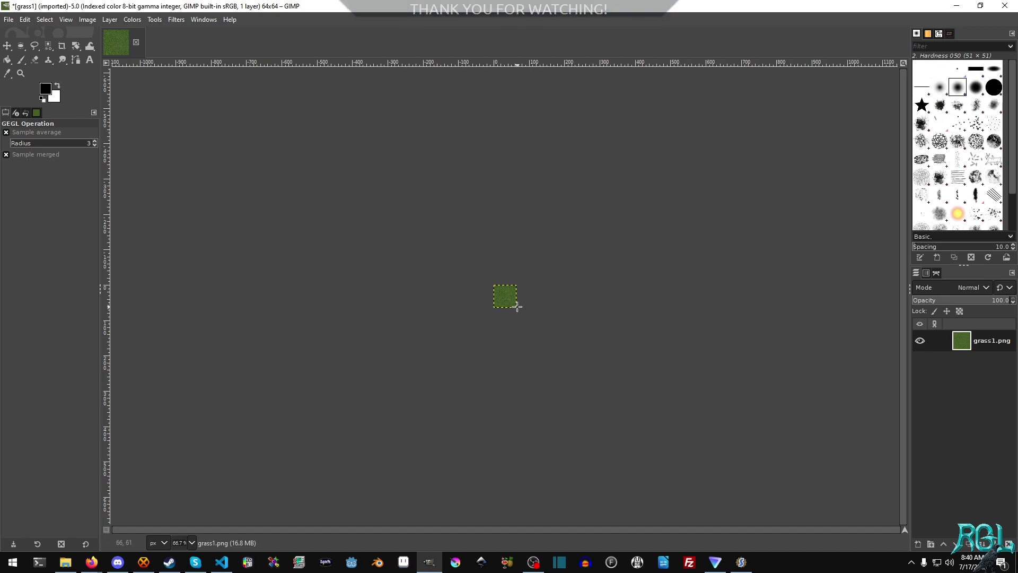
{"action": "scroll", "coordinate": [510, 300], "scroll_direction": "up", "scroll_amount": 4, "text": "ctrl"}
{"action": "scroll", "coordinate": [509, 300], "scroll_direction": "up", "scroll_amount": 4, "text": "ctrl"}
{"action": "scroll", "coordinate": [504, 295], "scroll_direction": "down", "scroll_amount": 2, "text": "ctrl"}
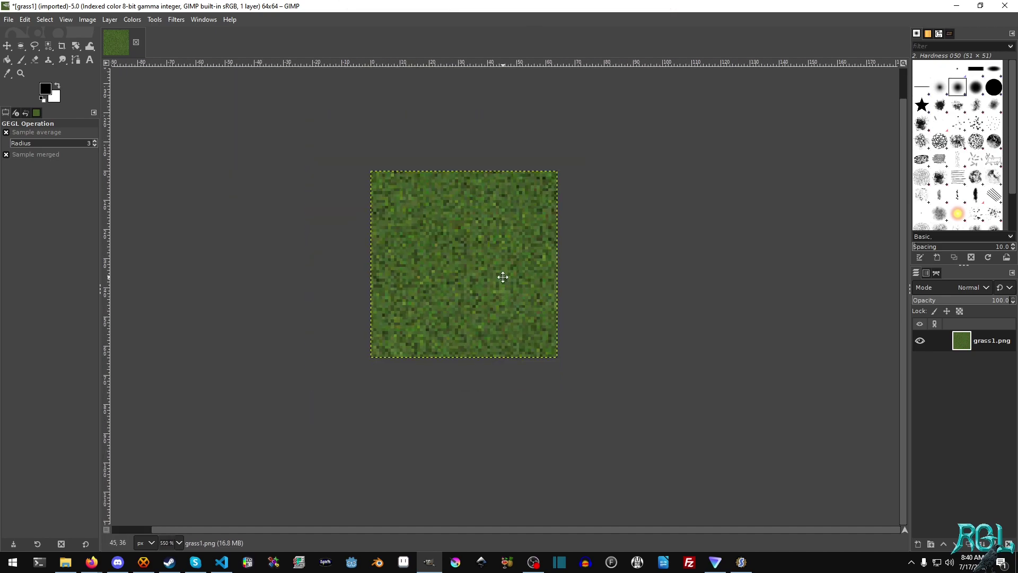
{"action": "middle_click_drag", "start_coordinate": [500, 277], "coordinate": [533, 307]}
{"action": "scroll", "coordinate": [533, 307], "scroll_direction": "up", "scroll_amount": 1, "text": "ctrl"}
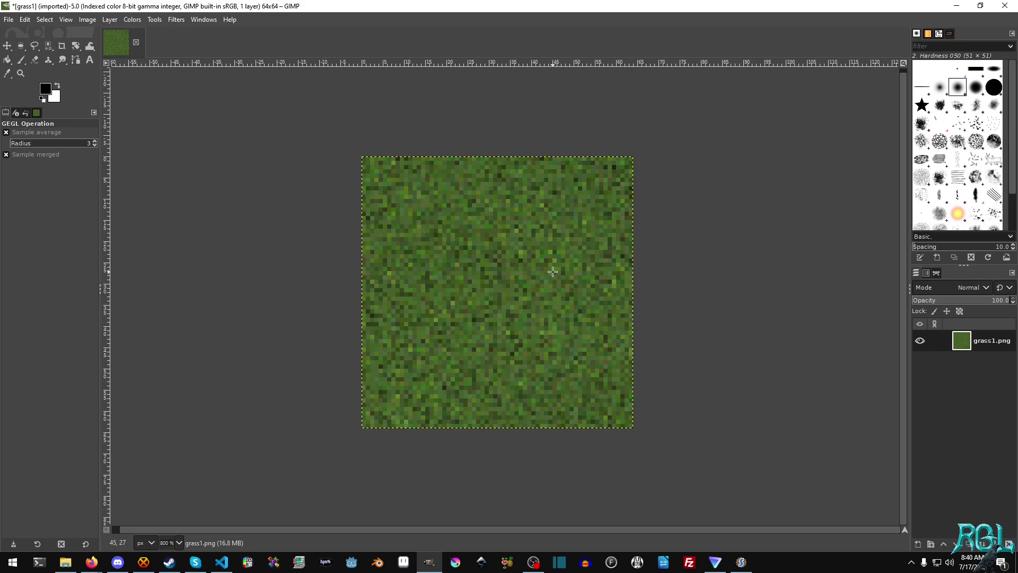
Export the image as grass1.png to the Slade folder, overwriting the existing file.
{"action": "key", "text": "ctrl+shift+e"}
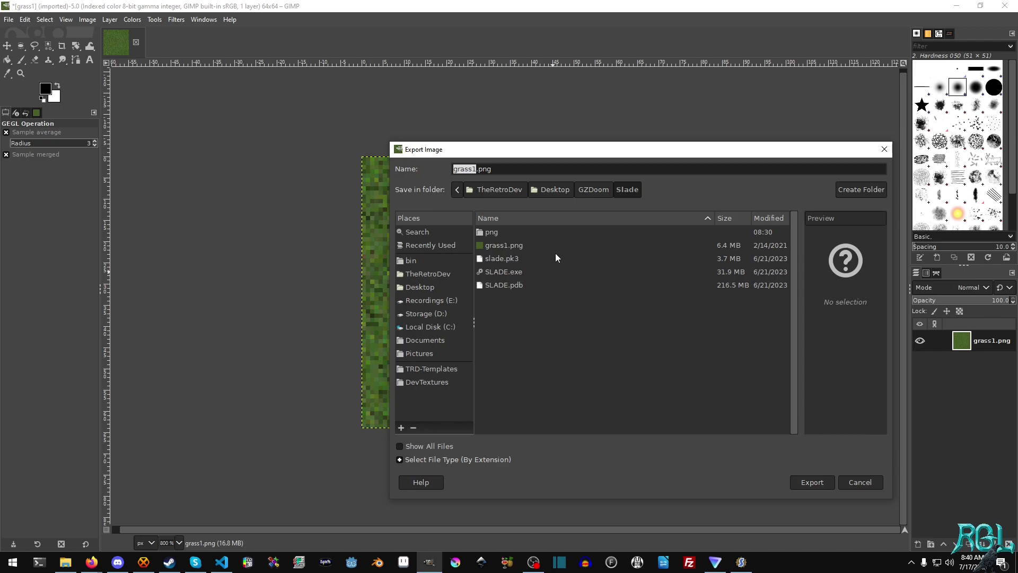
{"action": "left_click", "coordinate": [807, 483]}
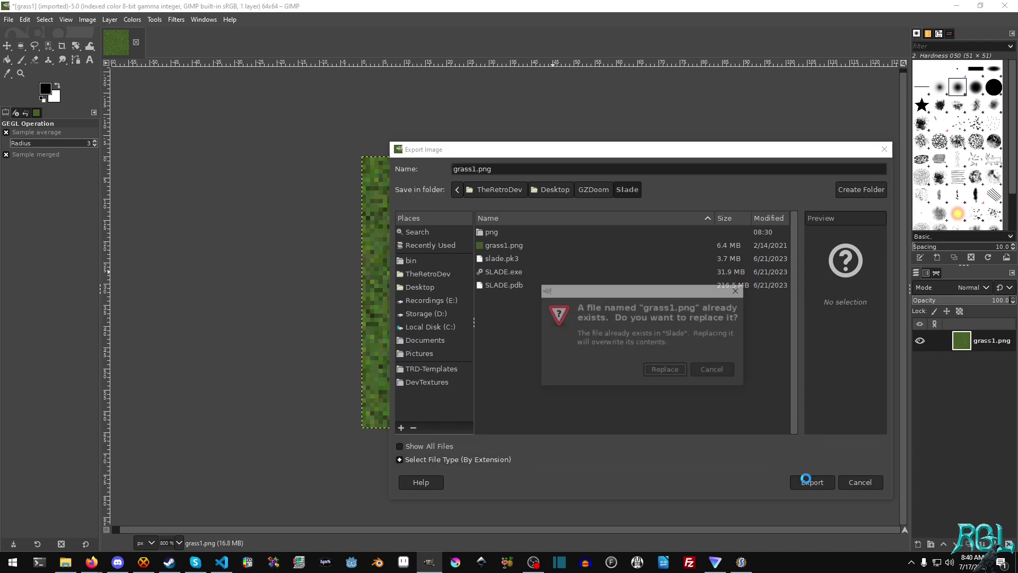
{"action": "left_click", "coordinate": [678, 370]}
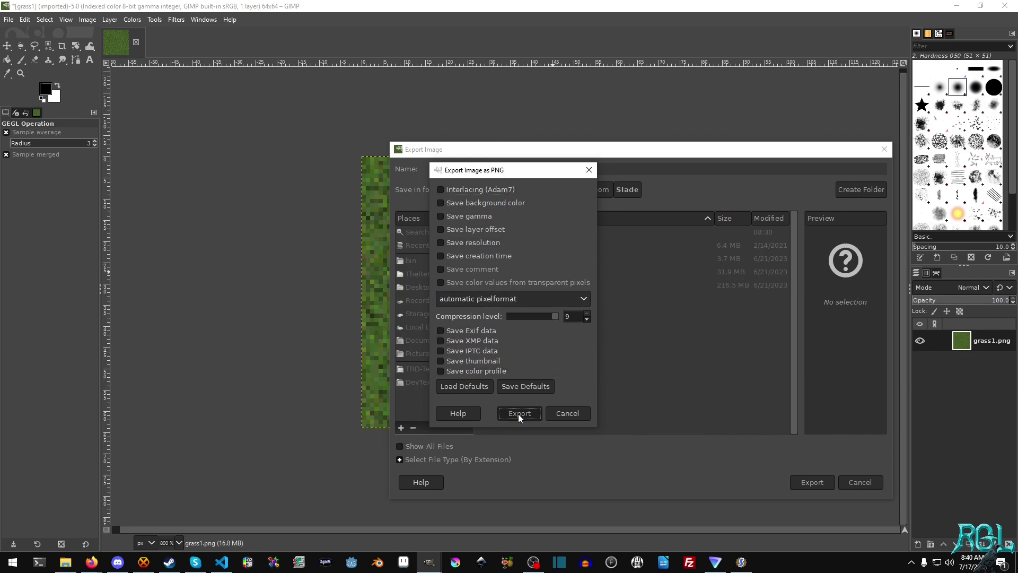
{"action": "left_click", "coordinate": [518, 414]}
Confirm grass1.png is in the Slade folder in Explorer, then close the window.
{"action": "key", "text": "super+e"}
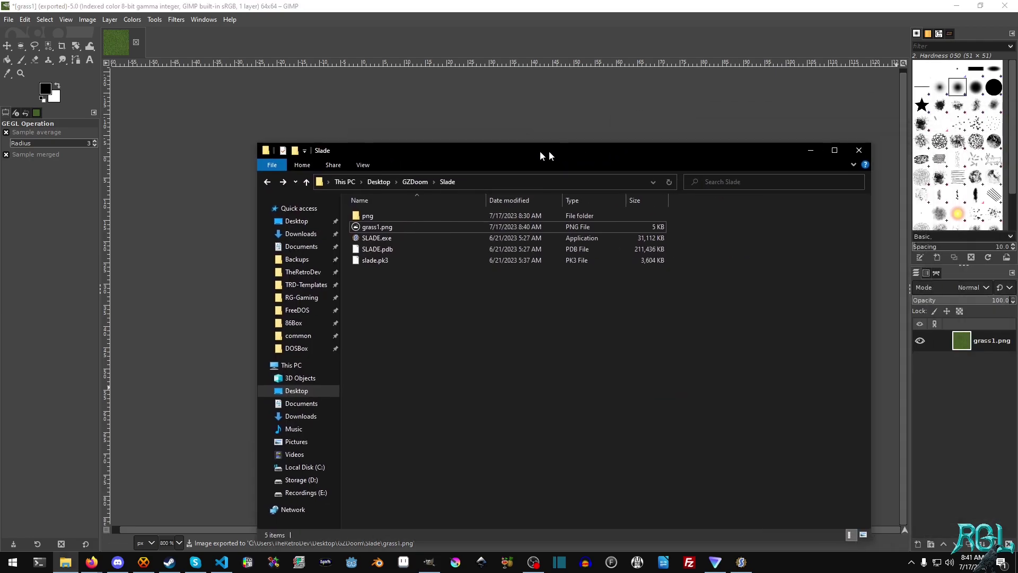
{"action": "left_click_drag", "start_coordinate": [548, 151], "coordinate": [565, 110]}
{"action": "left_click", "coordinate": [398, 192]}
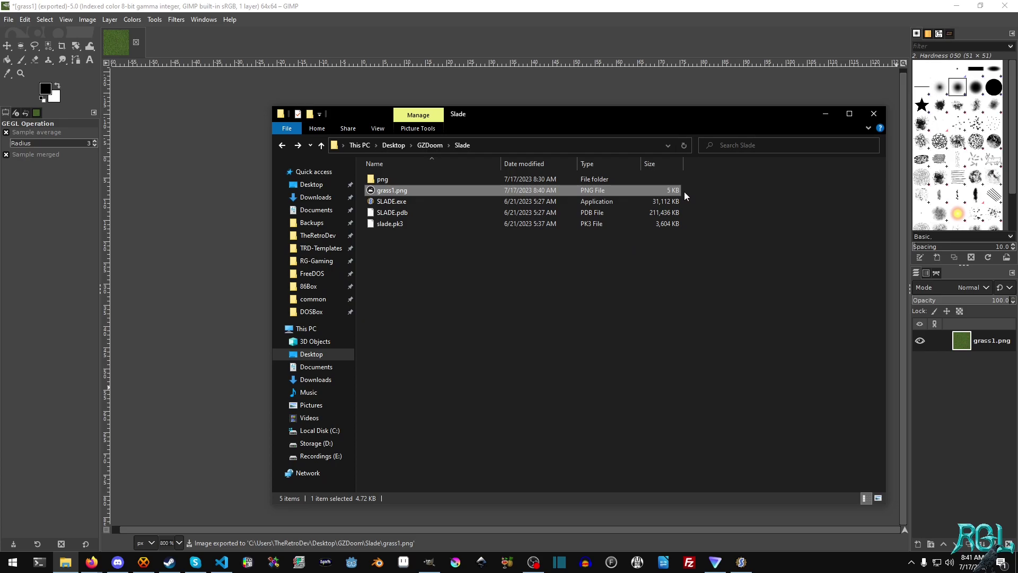
{"action": "key", "text": "alt+F4"}
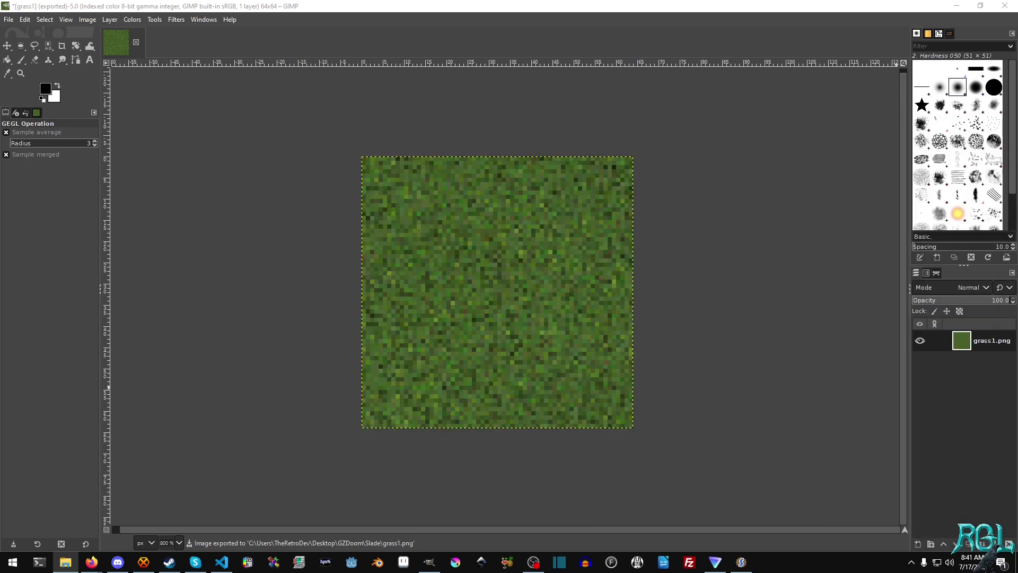
Create a new empty Zip archive in SLADE.
{"action": "left_click", "coordinate": [741, 562]}
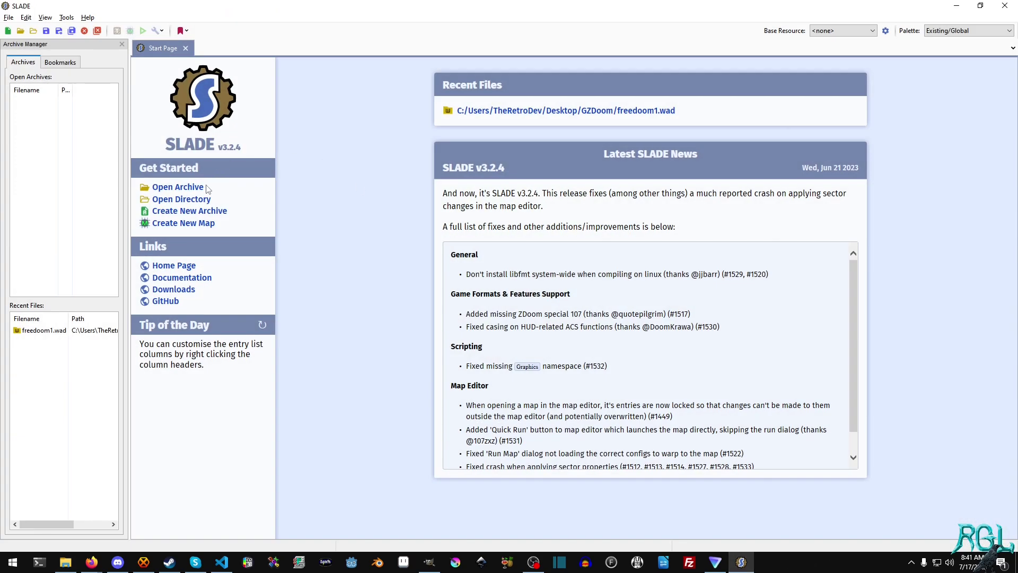
{"action": "left_click", "coordinate": [207, 211]}
{"action": "left_click", "coordinate": [536, 272]}
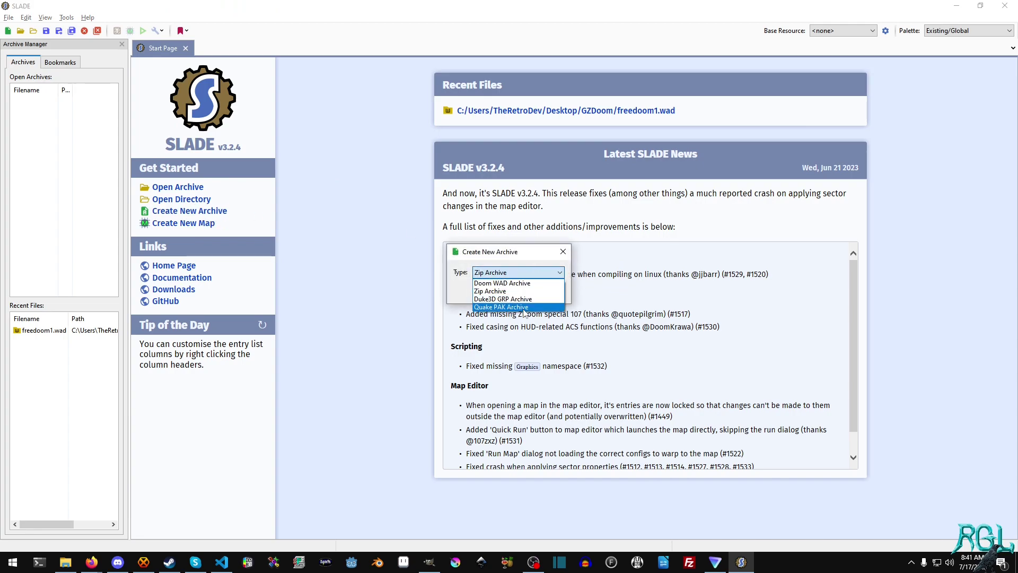
{"action": "left_click", "coordinate": [506, 291]}
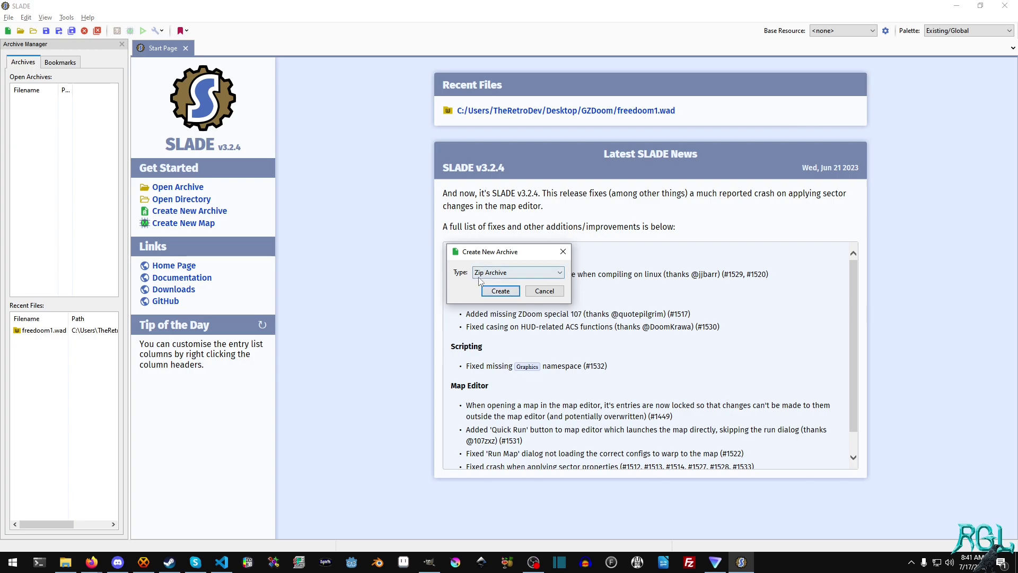
{"action": "left_click", "coordinate": [507, 291]}
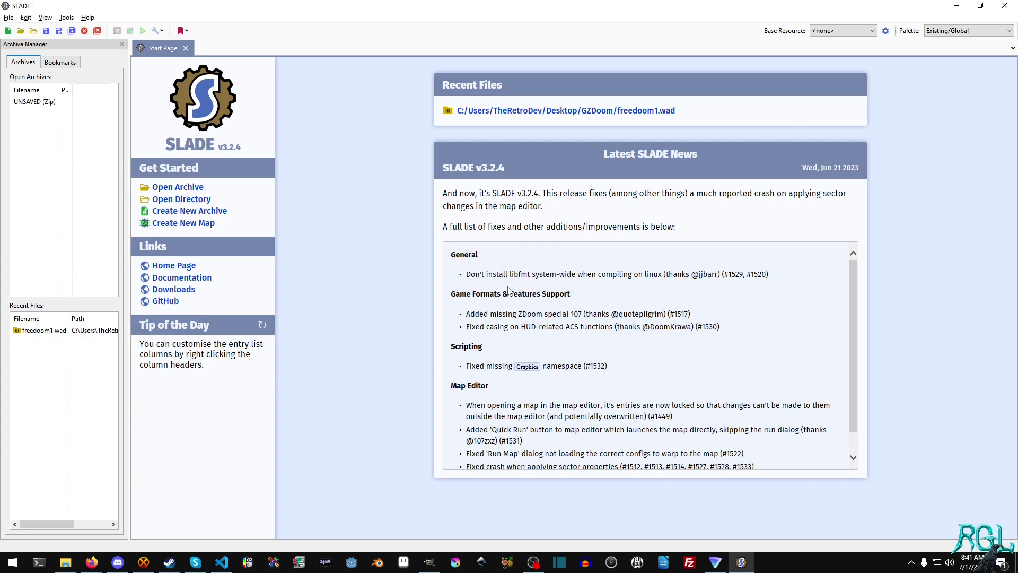
Add a 'textures' directory to the archive and put grass1.png inside it.
{"action": "right_click", "coordinate": [207, 101]}
{"action": "mouse_move", "coordinate": [253, 151]}
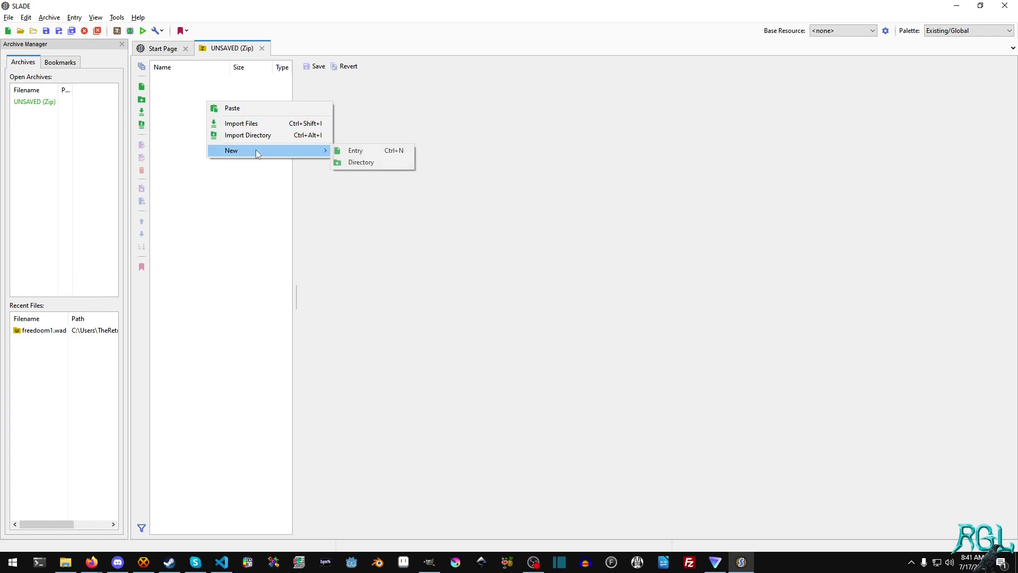
{"action": "left_click", "coordinate": [378, 163]}
{"action": "type", "text": "textures"}
{"action": "key", "text": "Return"}
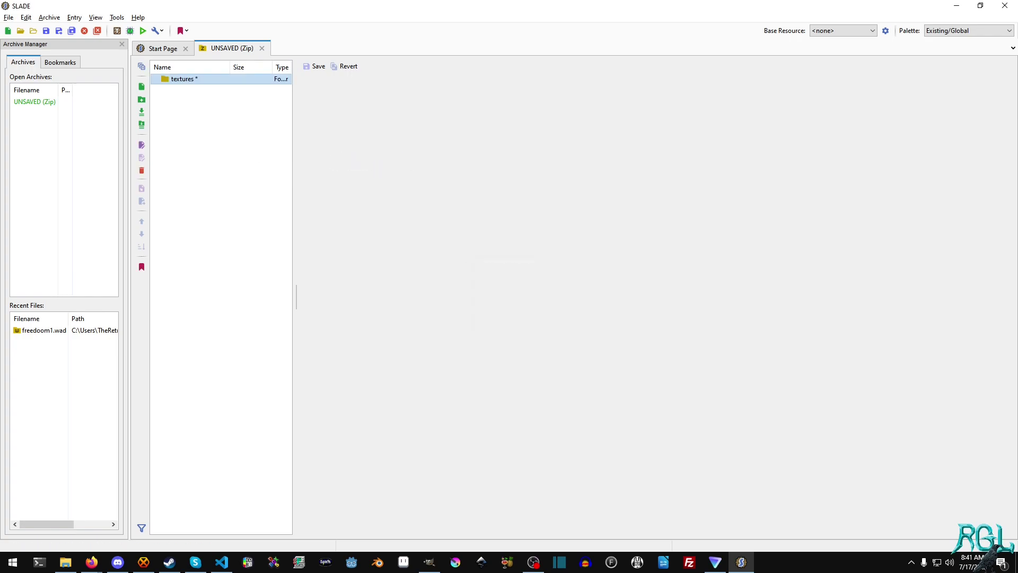
{"action": "key", "text": "super+e"}
{"action": "left_click_drag", "start_coordinate": [371, 117], "coordinate": [181, 82]}
Add grass1.png to a new ZDoom (TEXTURES) texture definition list.
{"action": "left_click", "coordinate": [204, 94]}
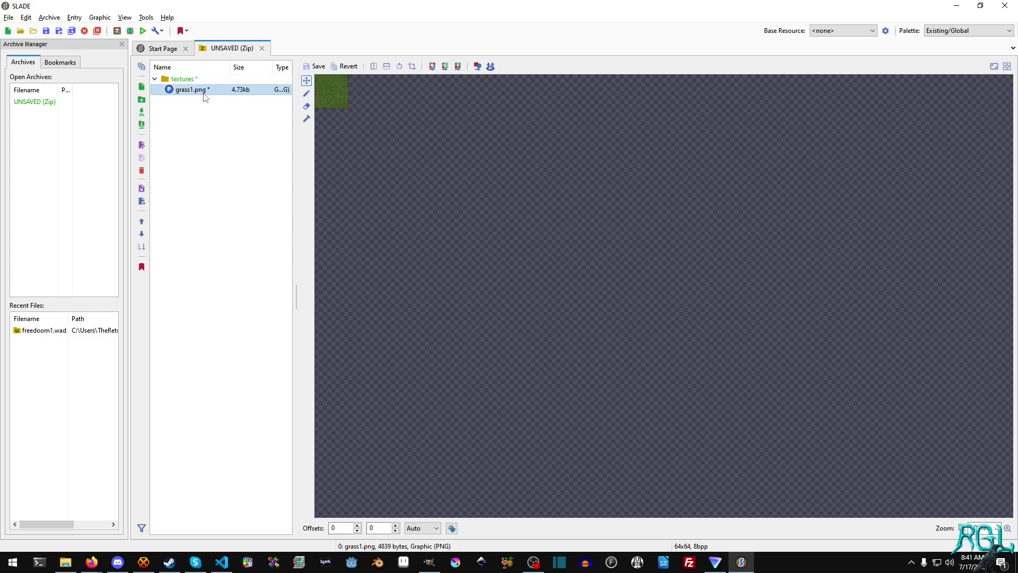
{"action": "right_click", "coordinate": [204, 93]}
{"action": "mouse_move", "coordinate": [274, 256]}
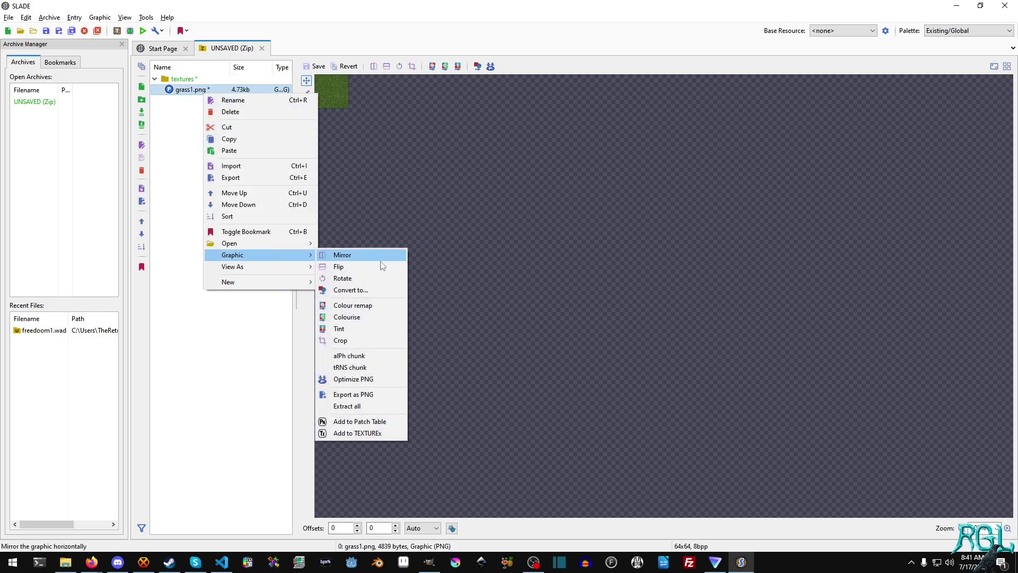
{"action": "left_click", "coordinate": [371, 434]}
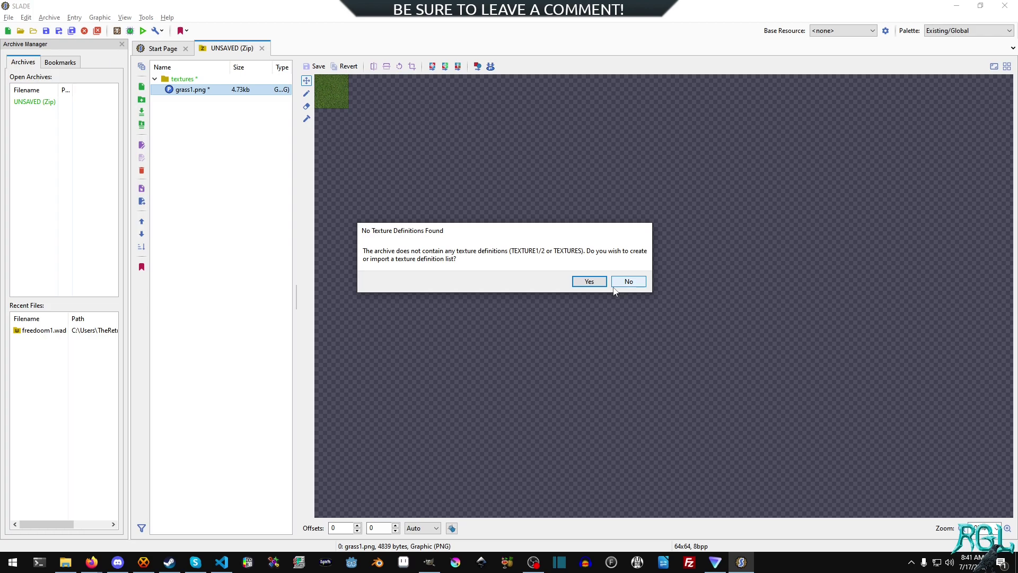
{"action": "left_click", "coordinate": [589, 281]}
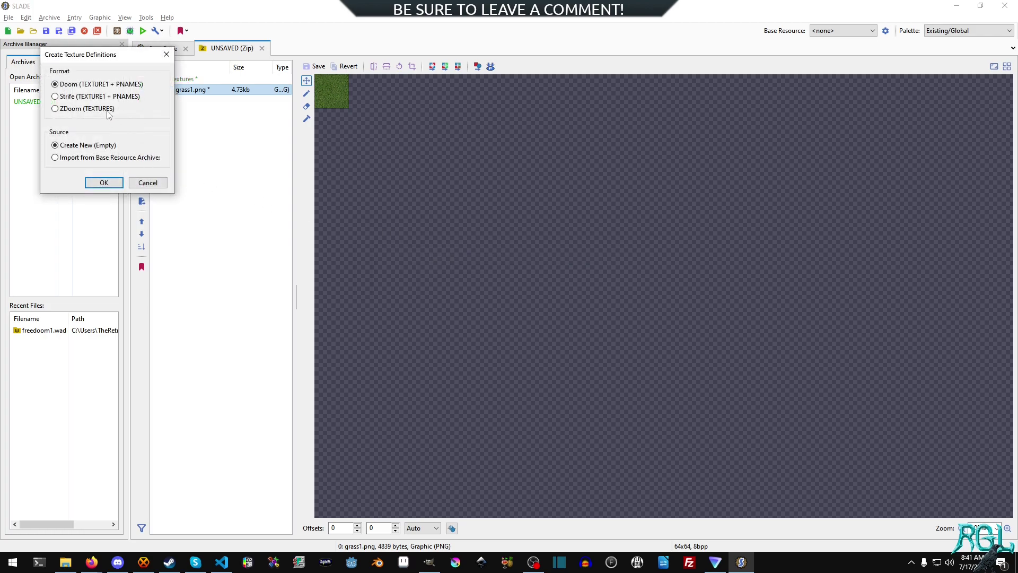
{"action": "left_click", "coordinate": [108, 111]}
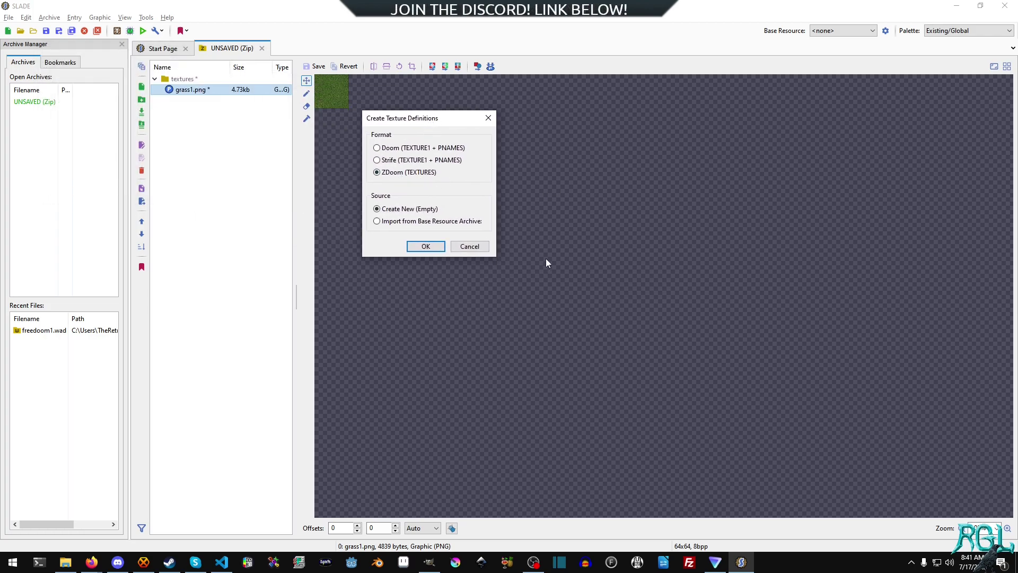
{"action": "left_click", "coordinate": [426, 247]}
{"action": "left_click", "coordinate": [198, 100]}
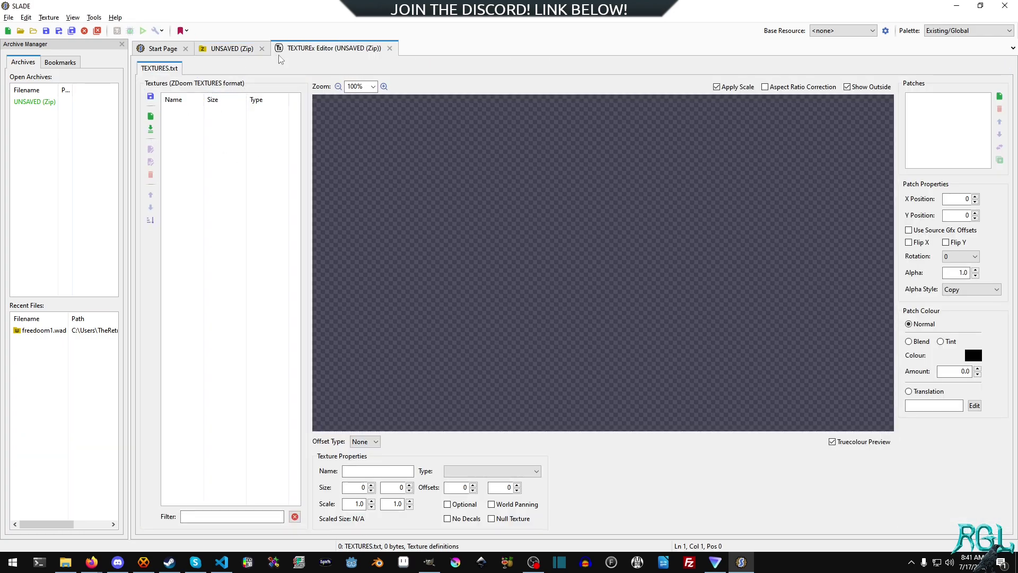
Close the TEXTUREx editor to unlock entries, then add grass1.png to TEXTURES again.
{"action": "left_click", "coordinate": [224, 49]}
{"action": "right_click", "coordinate": [215, 90]}
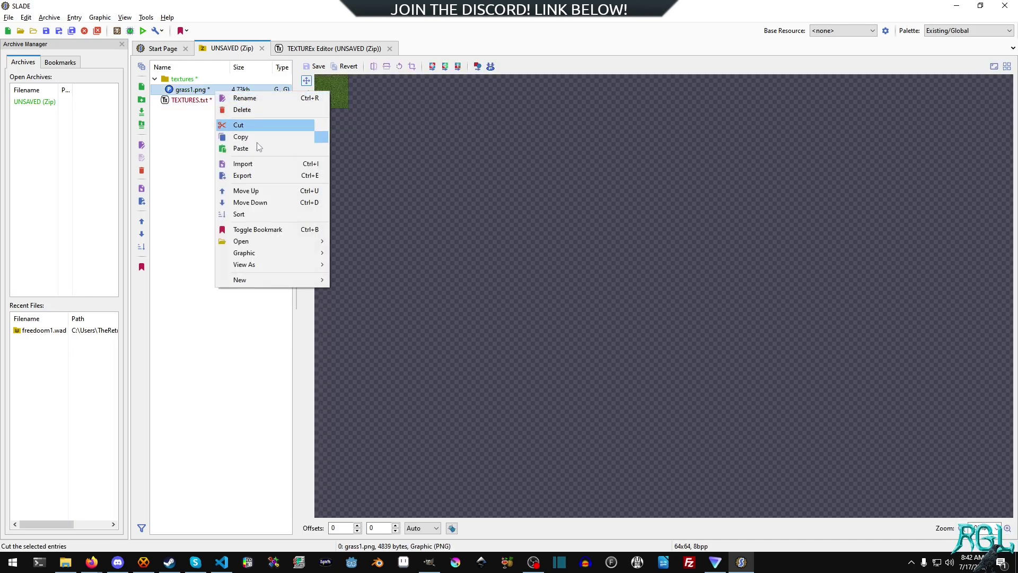
{"action": "mouse_move", "coordinate": [260, 253]}
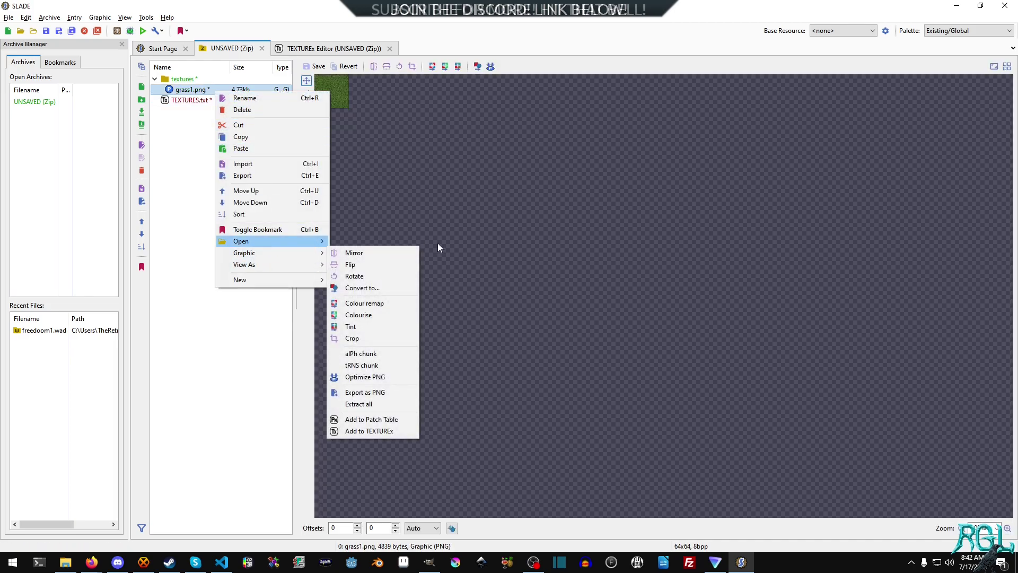
{"action": "left_click", "coordinate": [385, 431]}
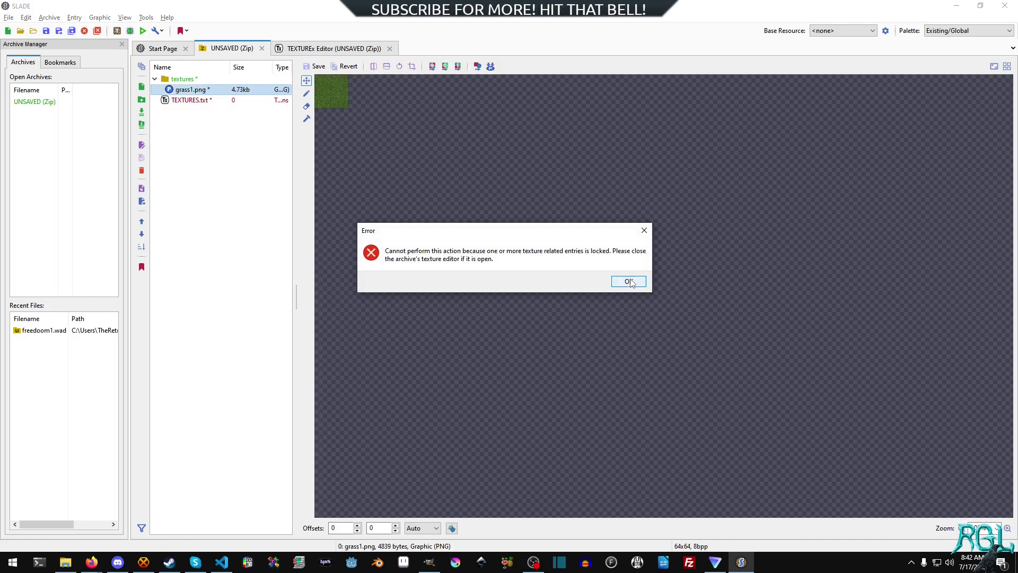
{"action": "left_click", "coordinate": [629, 281]}
{"action": "left_click", "coordinate": [390, 48]}
{"action": "right_click", "coordinate": [208, 90]}
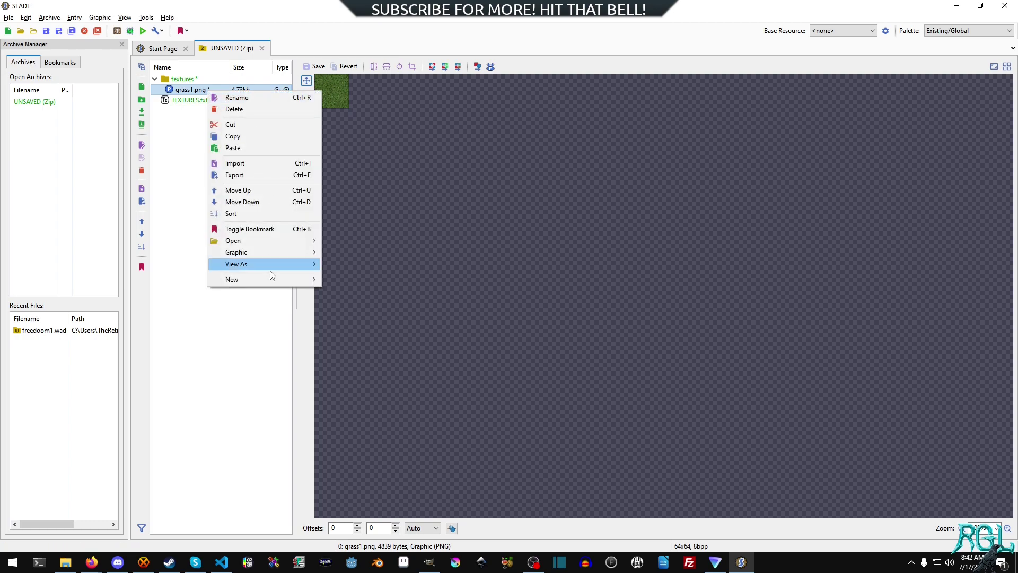
{"action": "mouse_move", "coordinate": [265, 252]}
{"action": "left_click", "coordinate": [382, 430]}
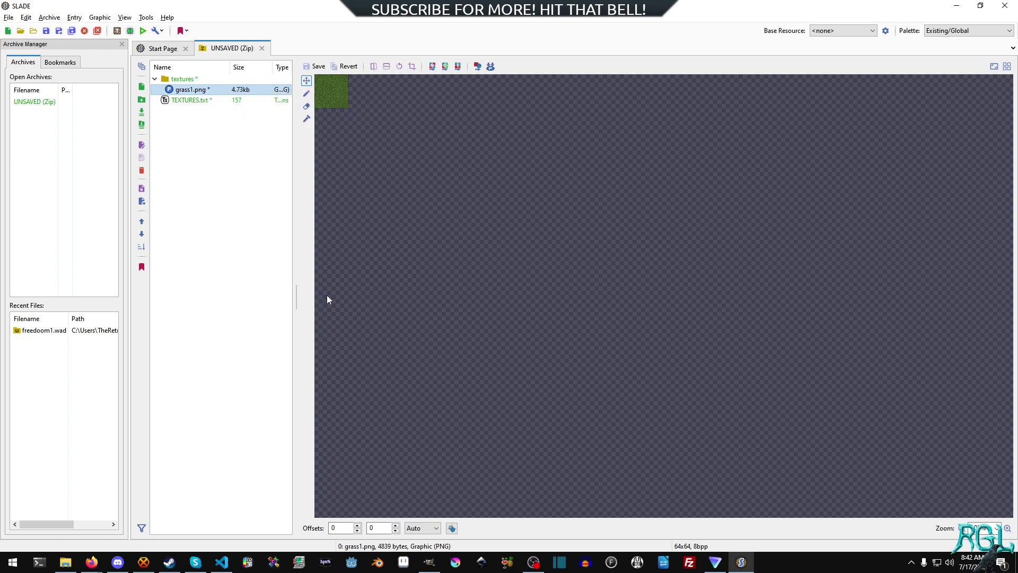
View TEXTURES.txt as text and check its 64x64 grass1 texture and grass1 patch lines.
{"action": "double_click", "coordinate": [204, 101]}
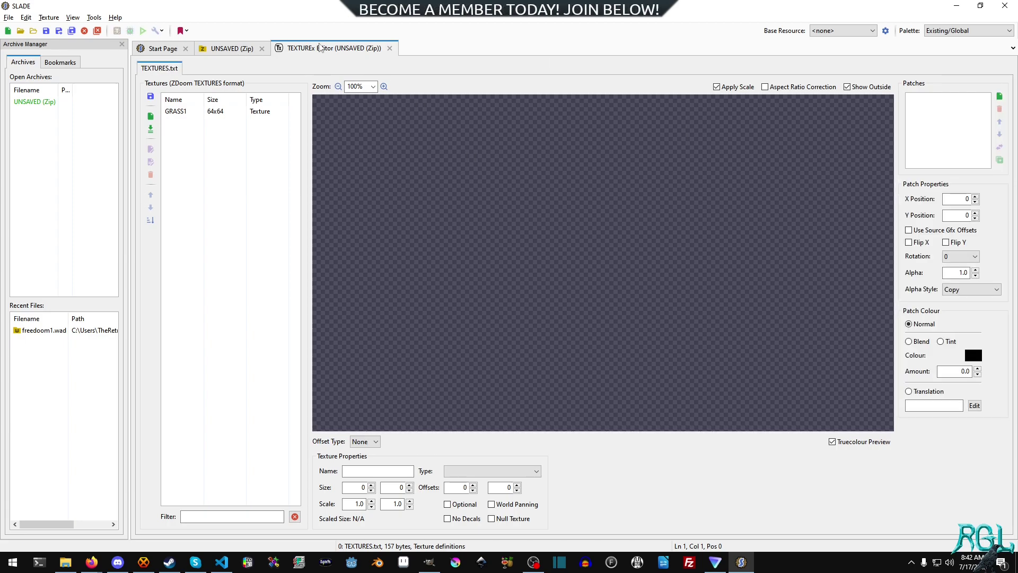
{"action": "middle_click", "coordinate": [319, 48]}
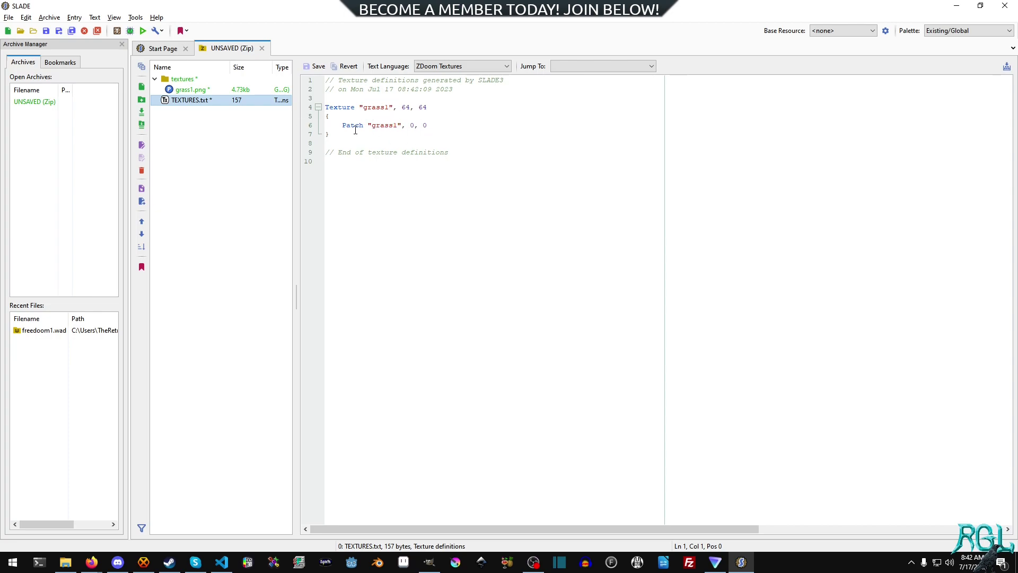
{"action": "left_click", "coordinate": [385, 108]}
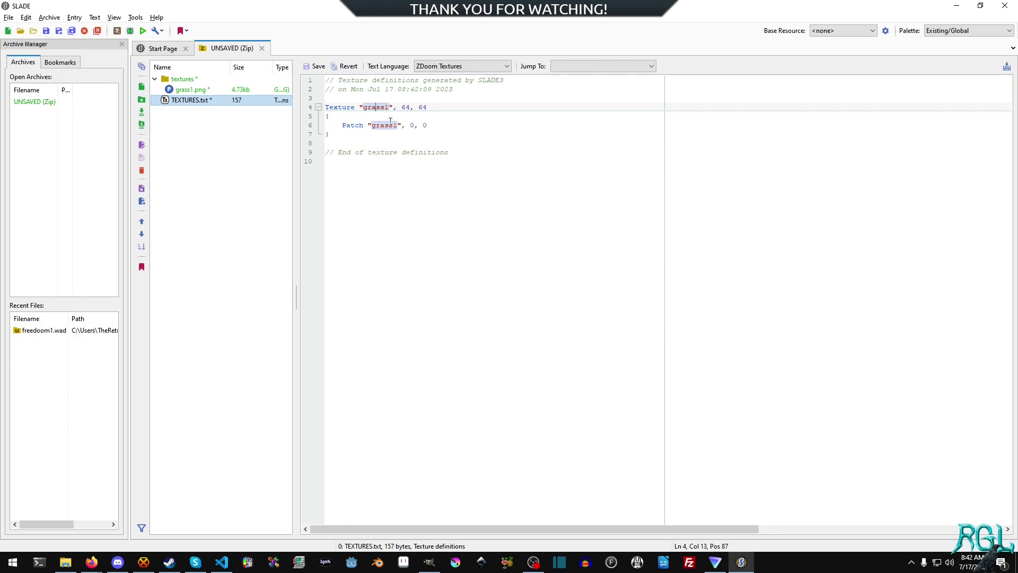
{"action": "left_click", "coordinate": [390, 124]}
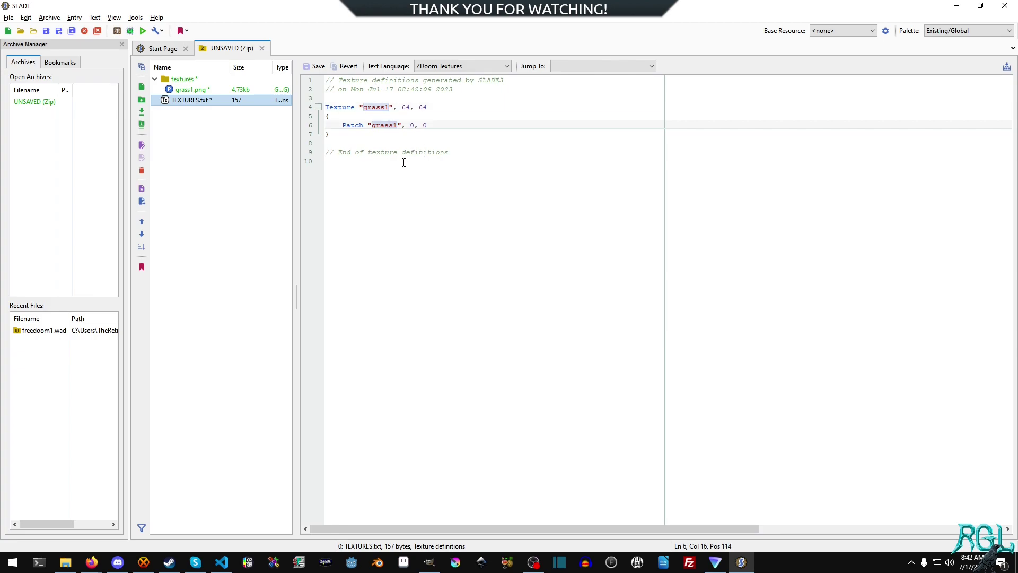
Save the archive as customtextures.pk3 in the GZDoom wads folder.
{"action": "key", "text": "ctrl+s"}
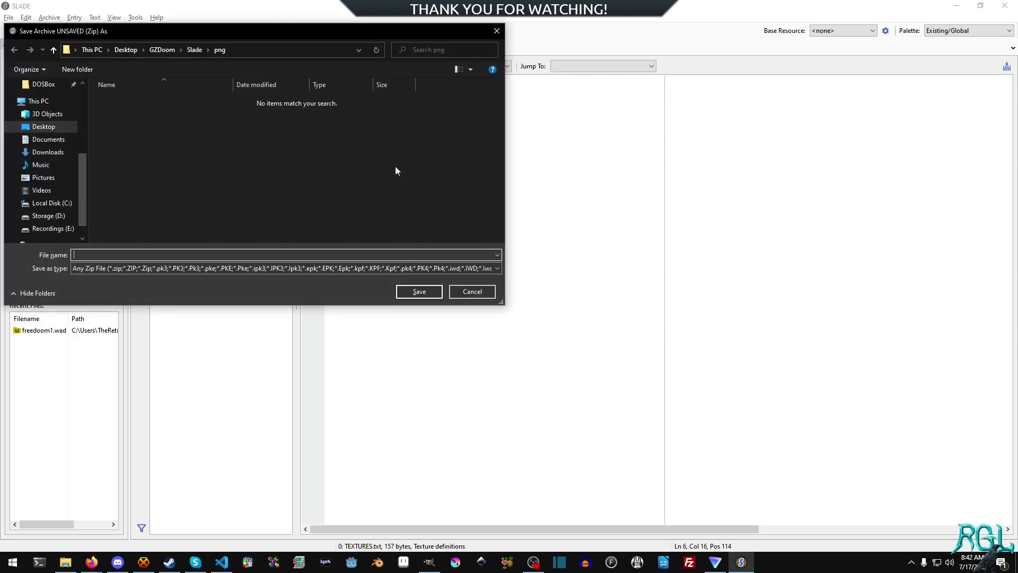
{"action": "left_click", "coordinate": [247, 268]}
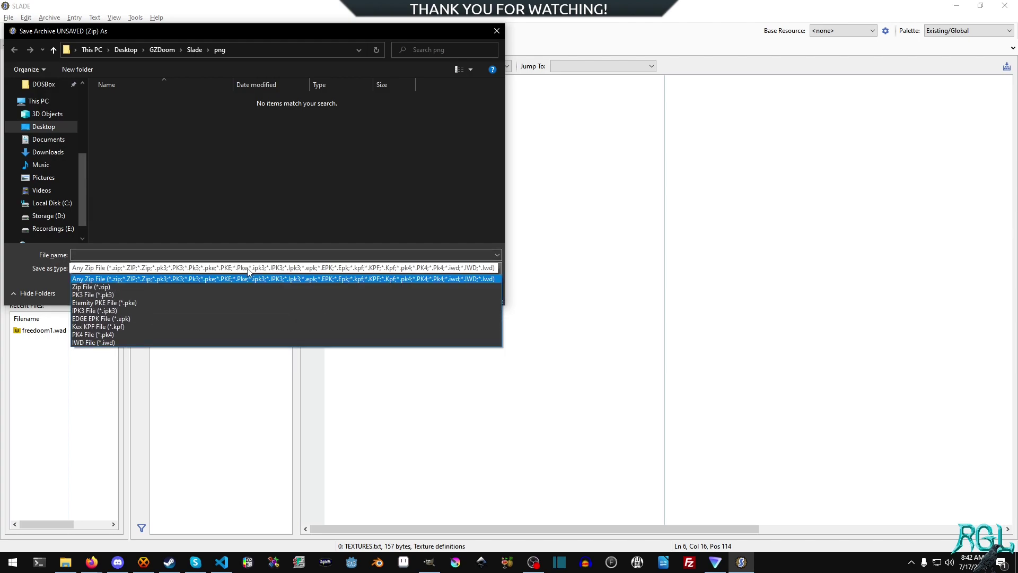
{"action": "left_click", "coordinate": [99, 294]}
{"action": "left_click_drag", "start_coordinate": [234, 32], "coordinate": [479, 98]}
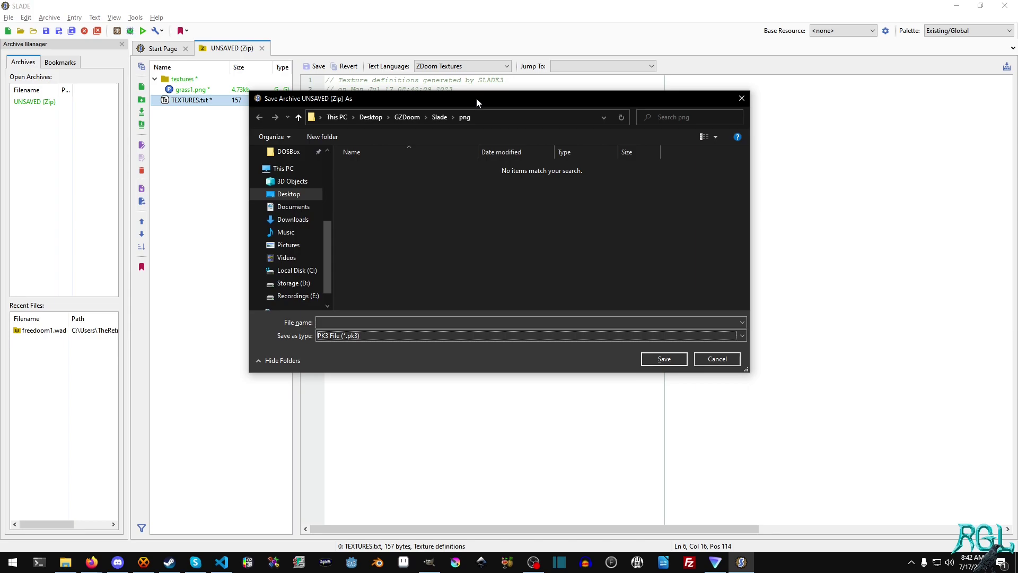
{"action": "left_click", "coordinate": [410, 117]}
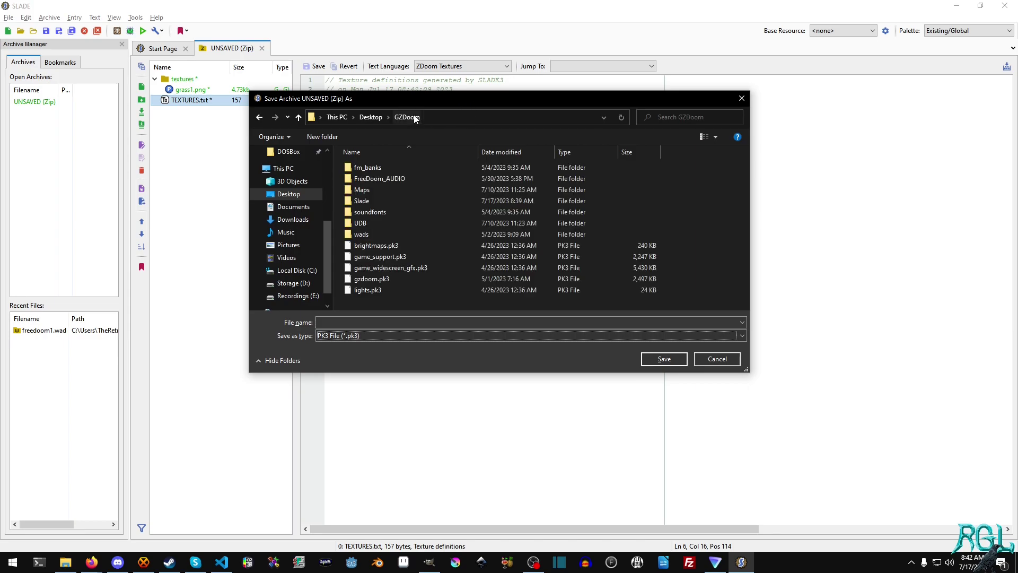
{"action": "double_click", "coordinate": [395, 235]}
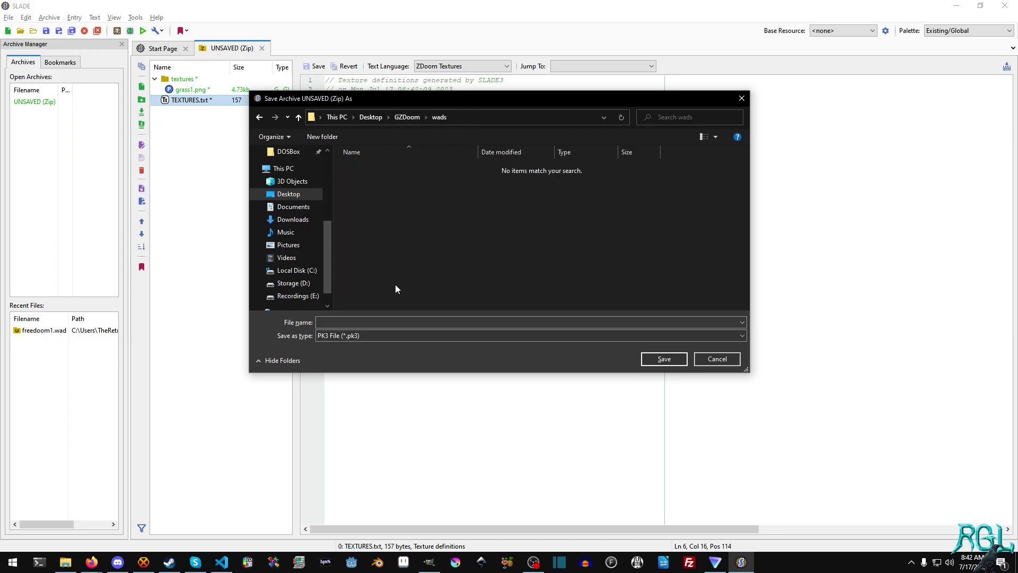
{"action": "left_click", "coordinate": [406, 321]}
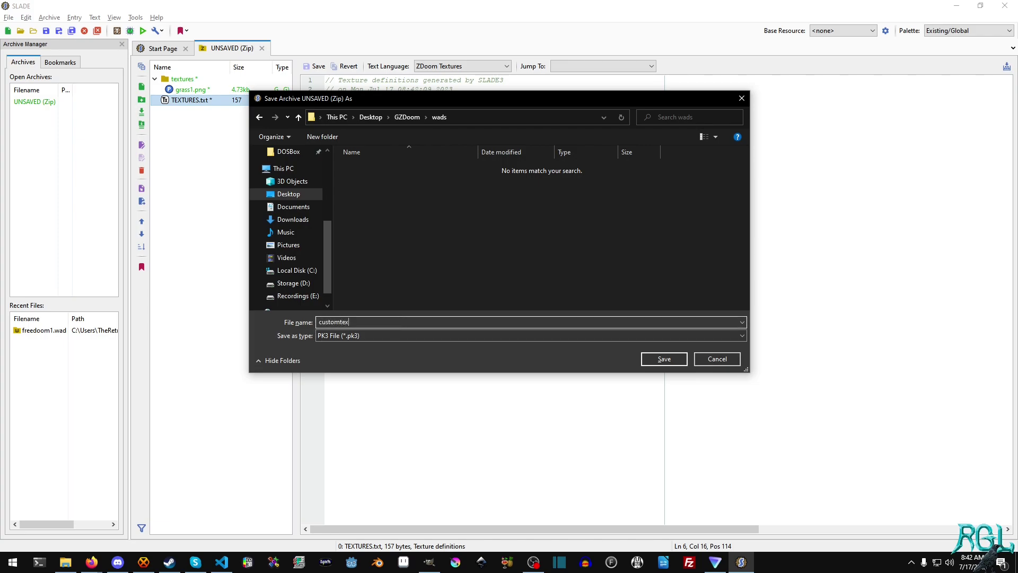
{"action": "type", "text": "customtextures"}
{"action": "key", "text": "Return"}
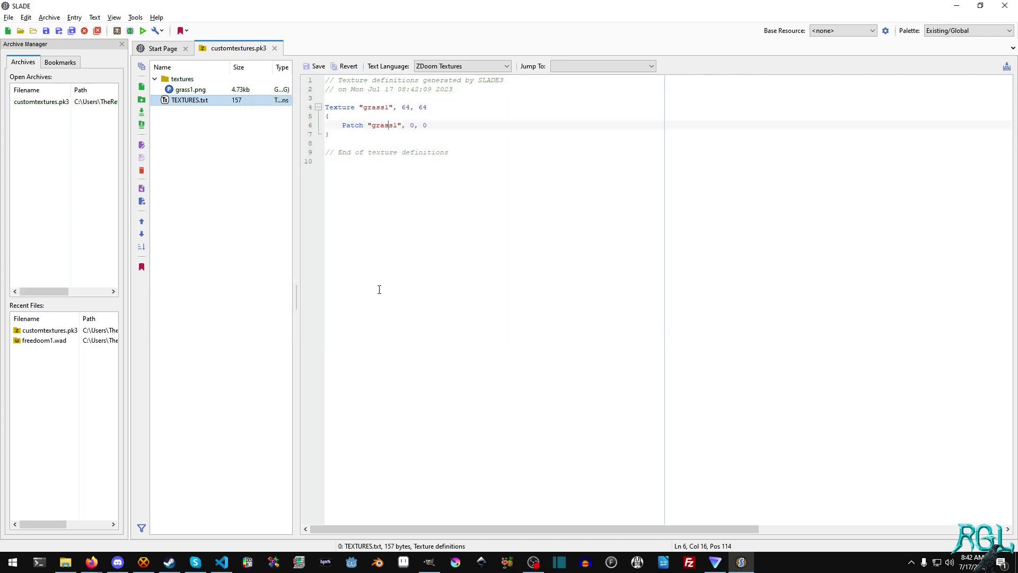
{"action": "left_click", "coordinate": [26, 19]}
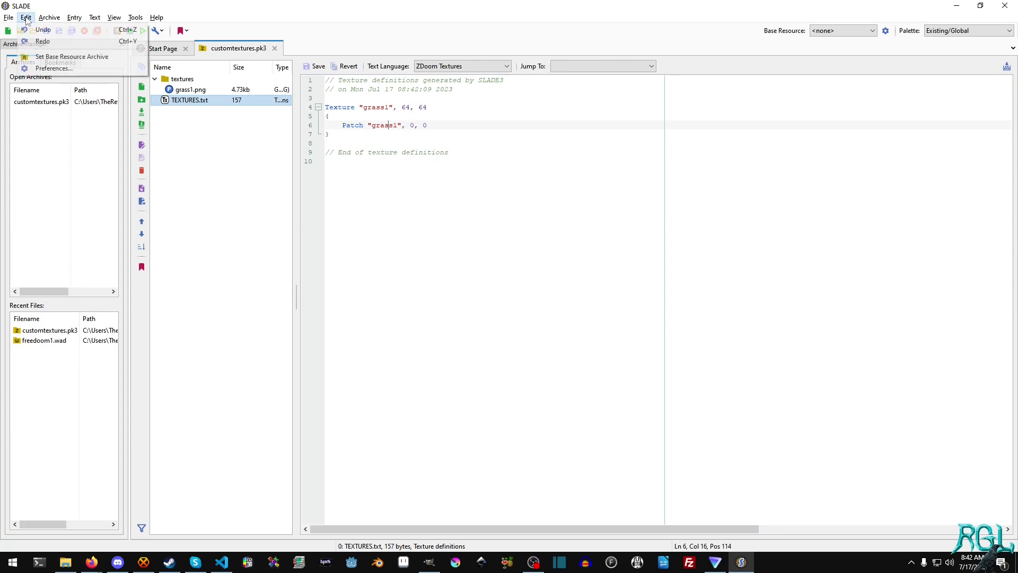
{"action": "left_click", "coordinate": [53, 67]}
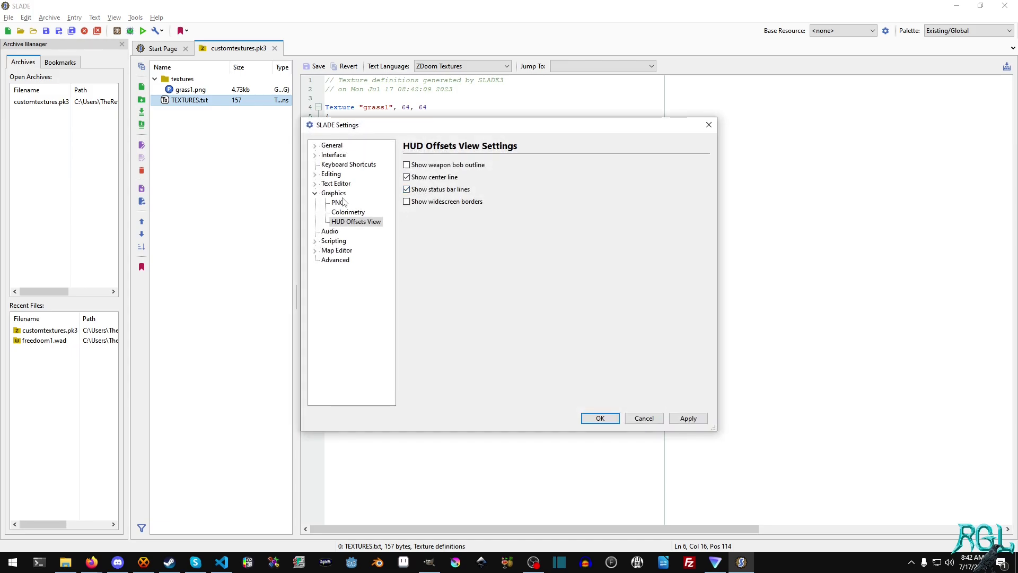
{"action": "left_click", "coordinate": [338, 202]}
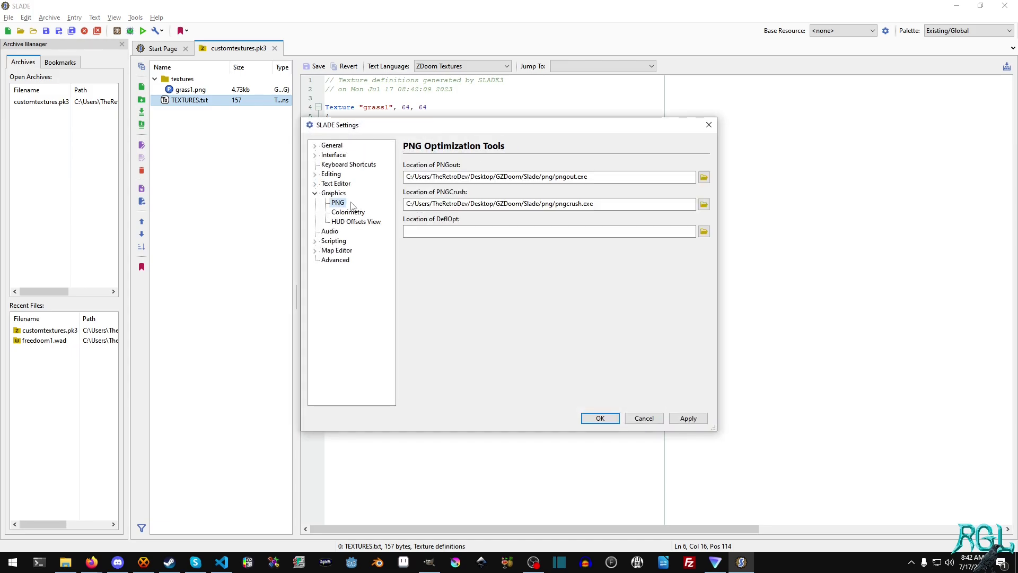
{"action": "left_click_drag", "start_coordinate": [406, 176], "coordinate": [625, 176]}
{"action": "left_click", "coordinate": [626, 177]}
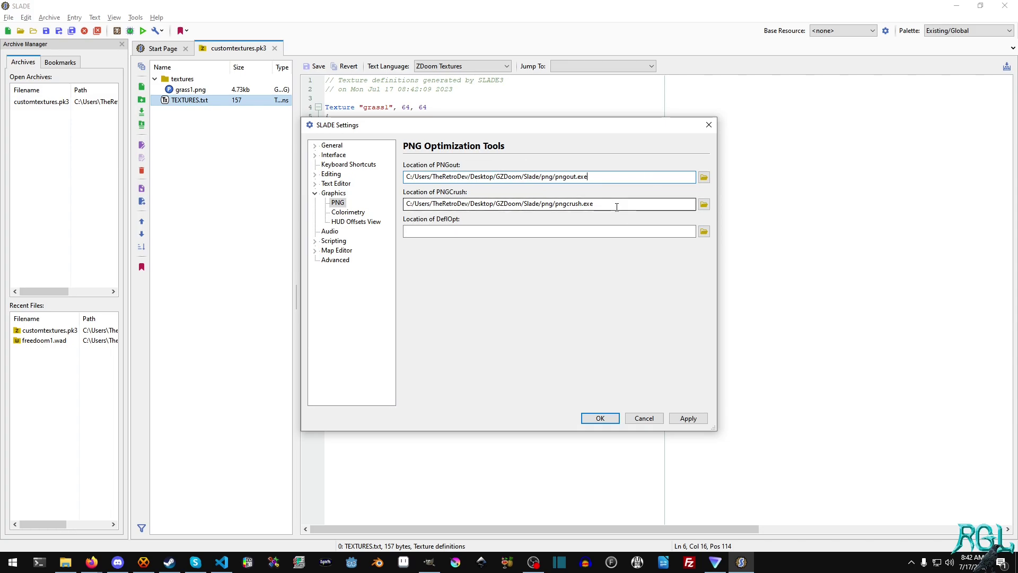
{"action": "left_click", "coordinate": [699, 177]}
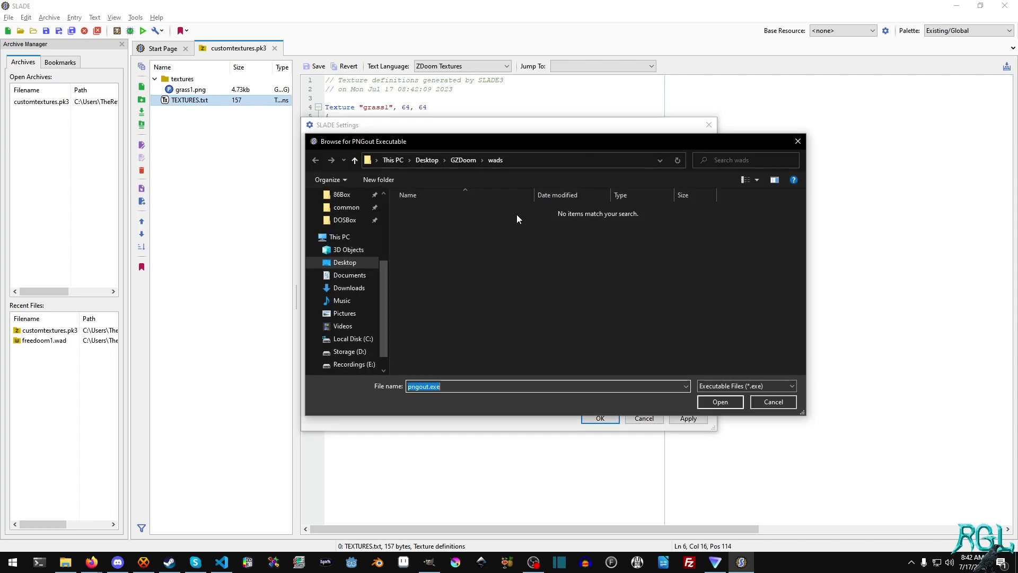
{"action": "left_click", "coordinate": [760, 400]}
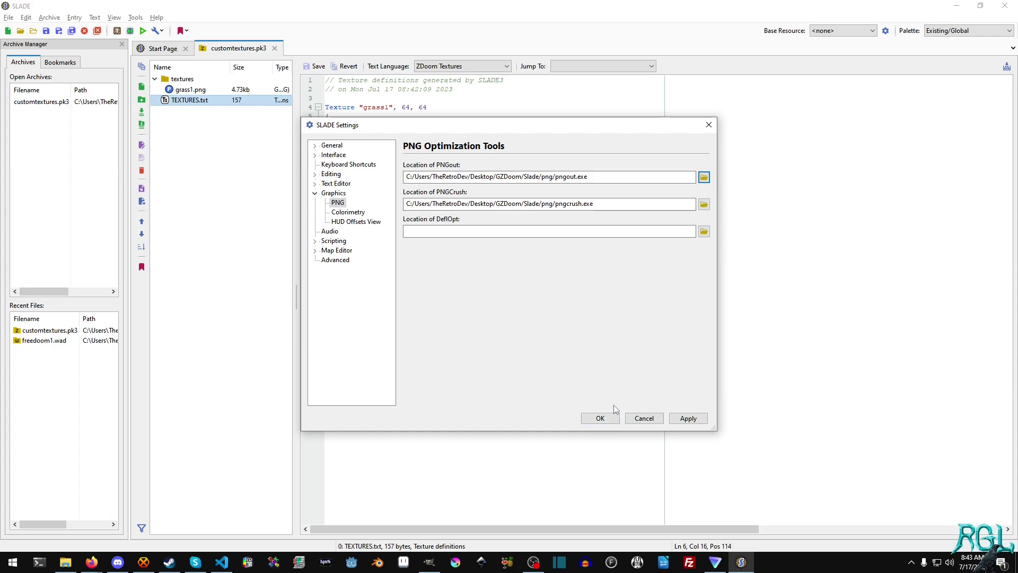
{"action": "left_click", "coordinate": [610, 418]}
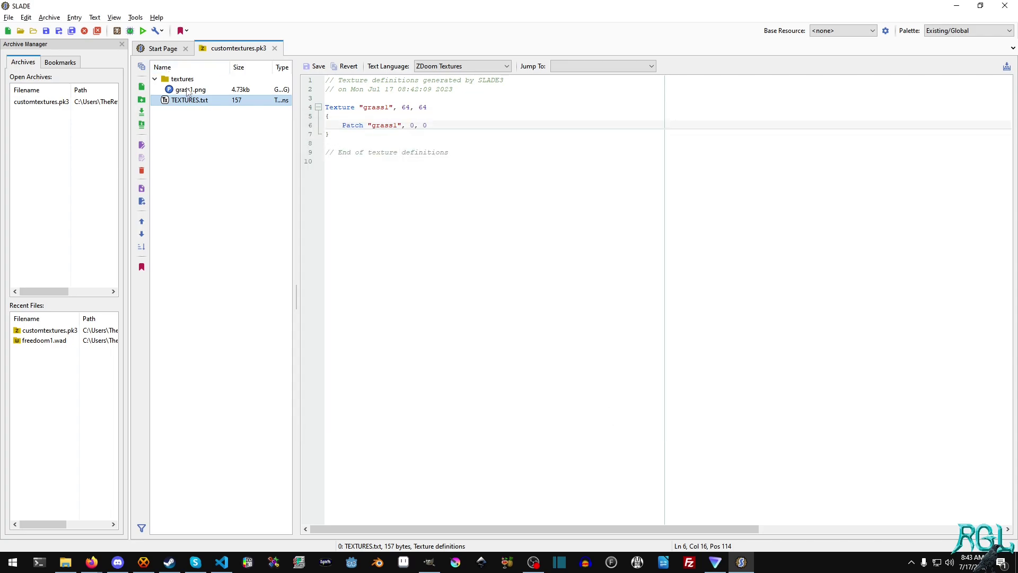
Optimize grass1.png down to 4.62kb and save the archive.
{"action": "left_click", "coordinate": [188, 90]}
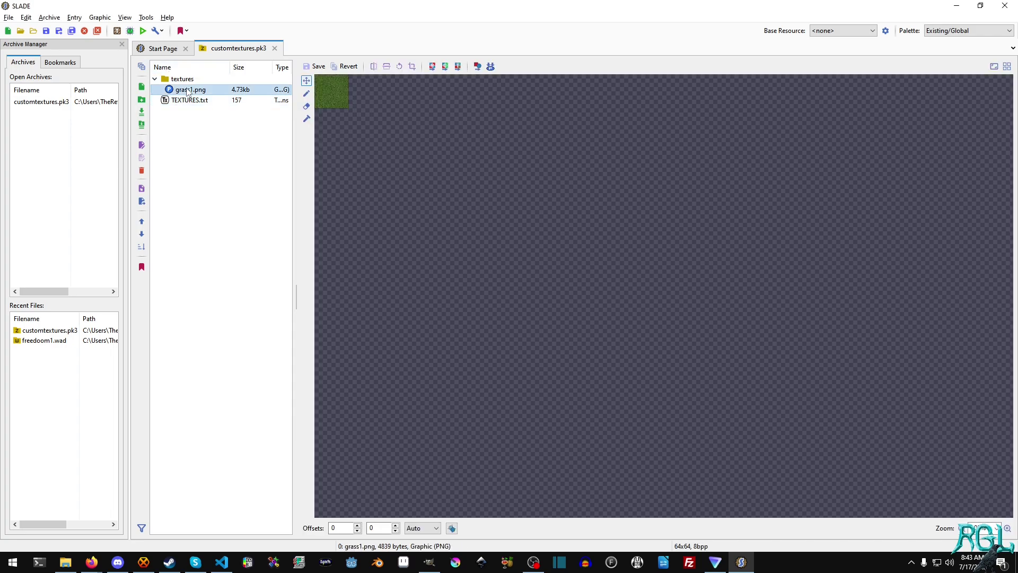
{"action": "left_click", "coordinate": [491, 68]}
{"action": "key", "text": "ctrl+s"}
{"action": "key", "text": "super+e"}
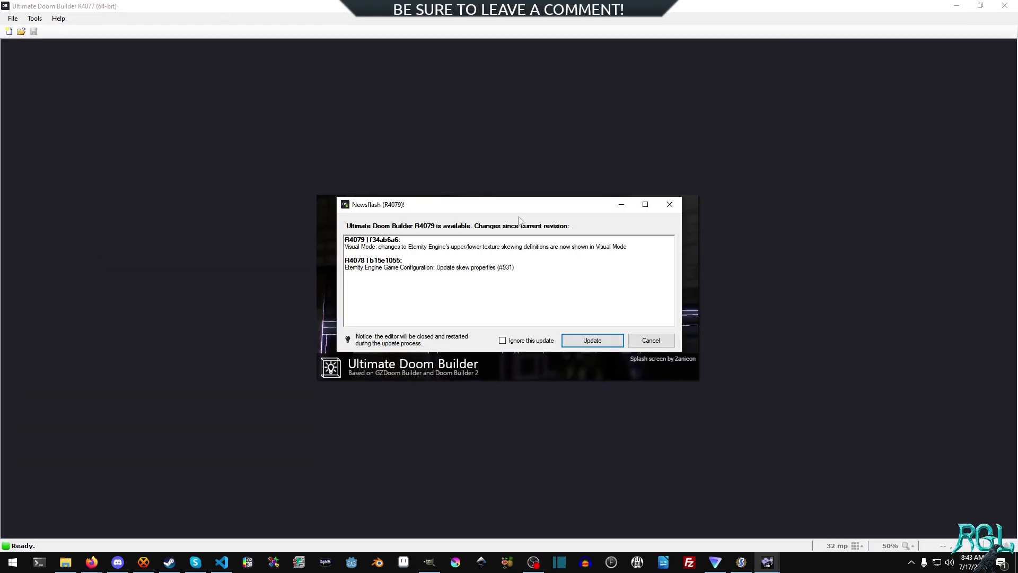
Open the recent MAP01.wad with wads\customtextures.pk3 added as a PK3 resource.
{"action": "left_click", "coordinate": [651, 340]}
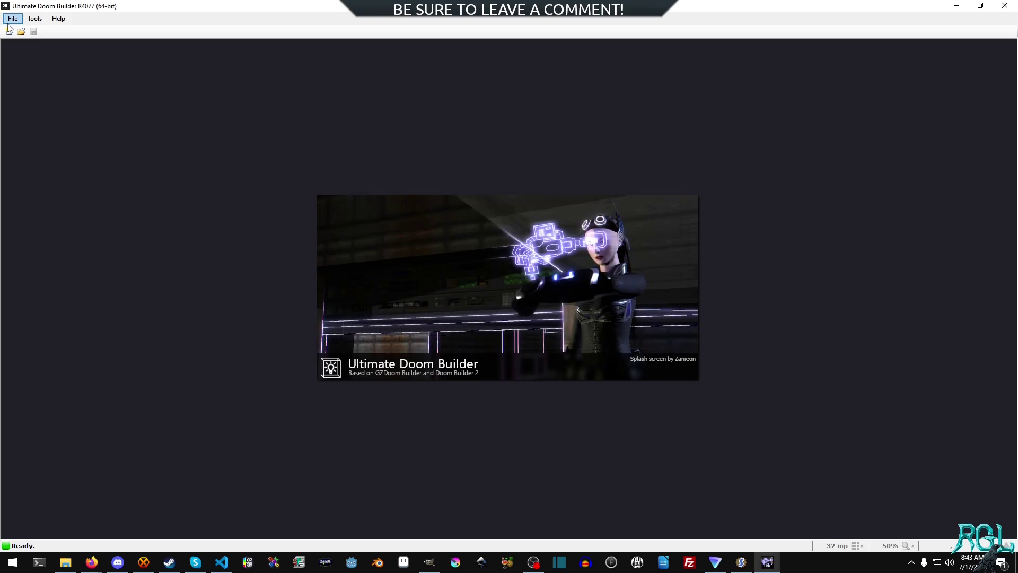
{"action": "left_click", "coordinate": [9, 22]}
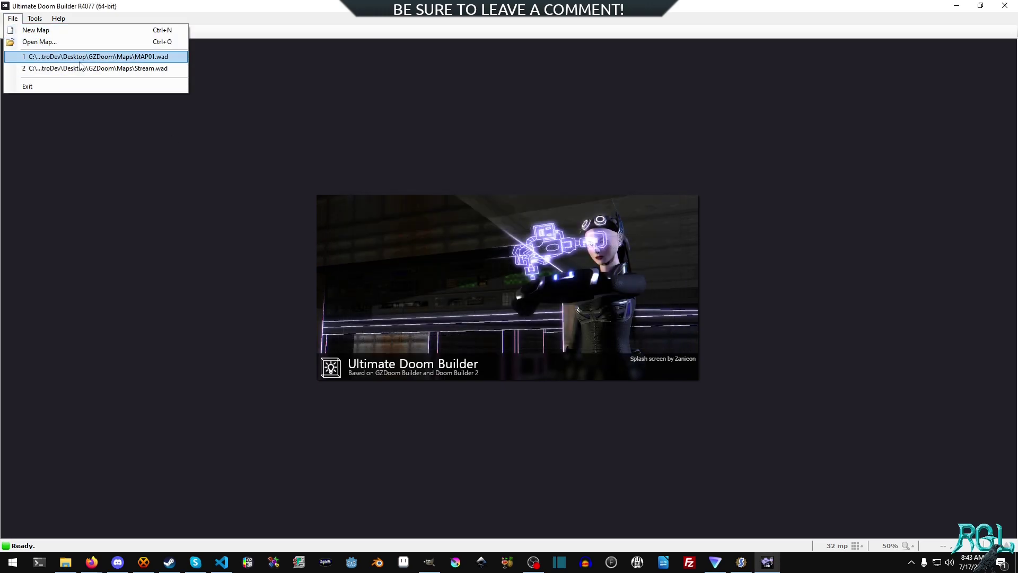
{"action": "left_click", "coordinate": [80, 59]}
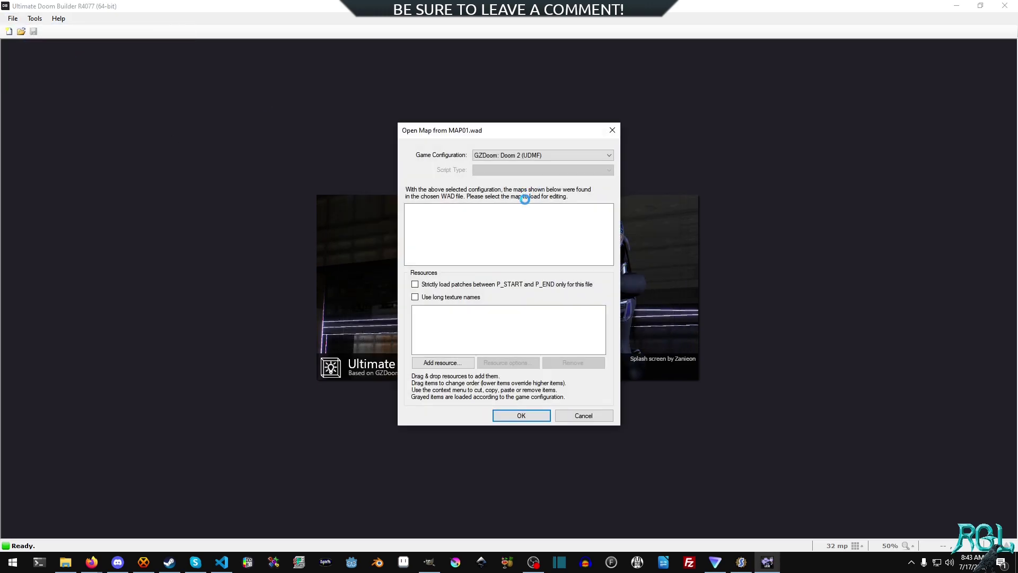
{"action": "left_click", "coordinate": [459, 366]}
{"action": "left_click", "coordinate": [575, 206]}
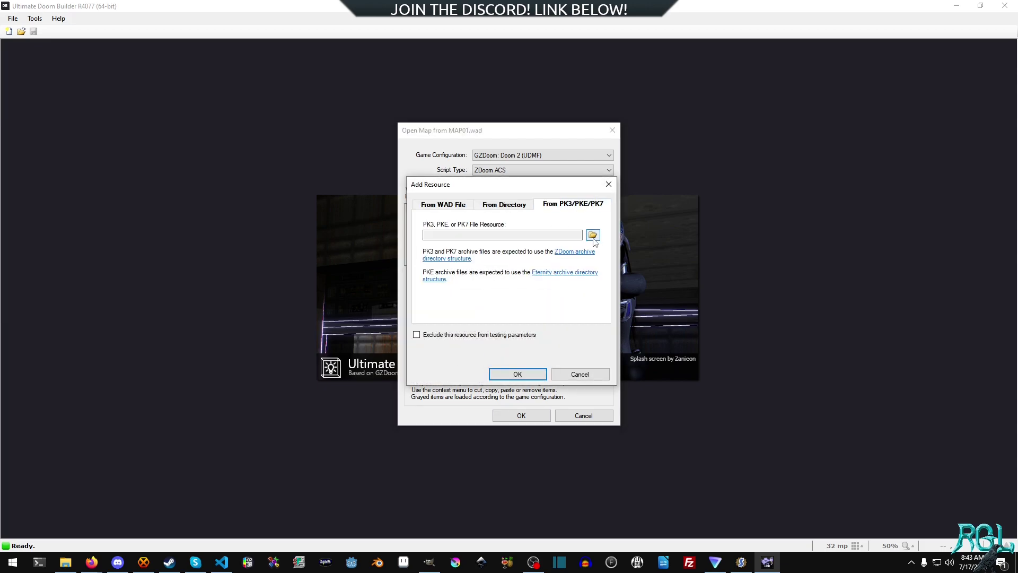
{"action": "left_click", "coordinate": [592, 235]}
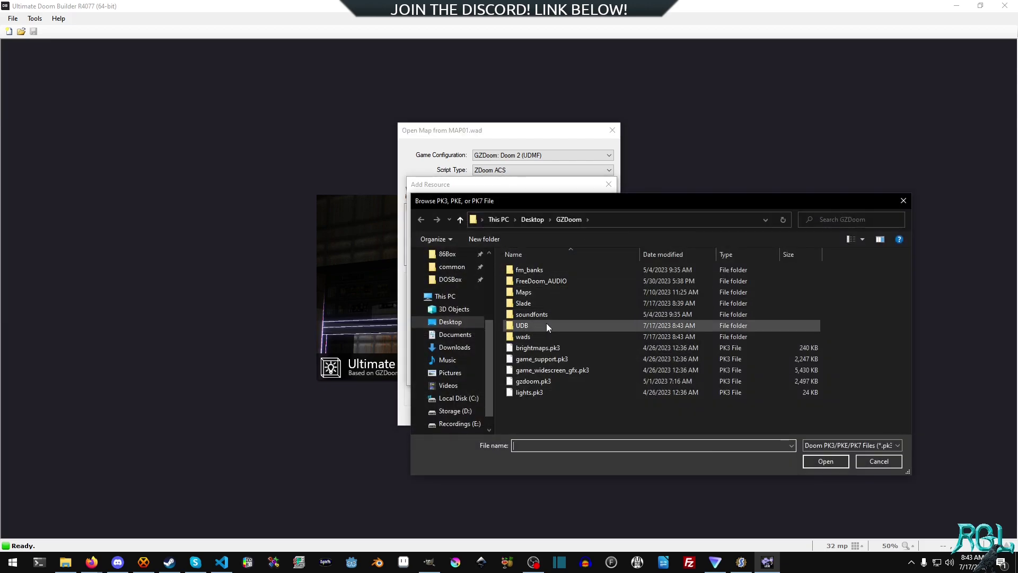
{"action": "double_click", "coordinate": [542, 337]}
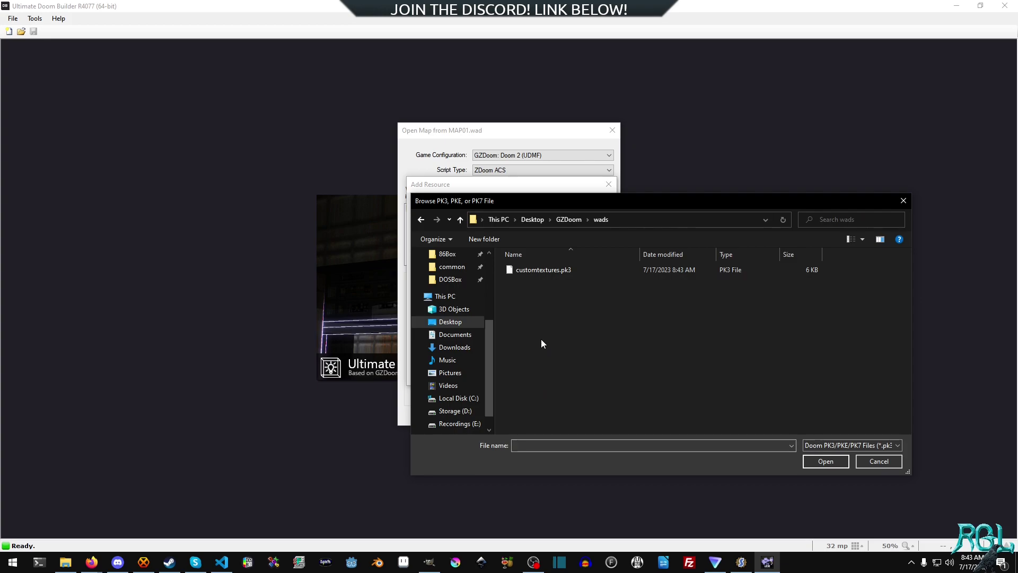
{"action": "left_click", "coordinate": [541, 272]}
{"action": "double_click", "coordinate": [565, 273]}
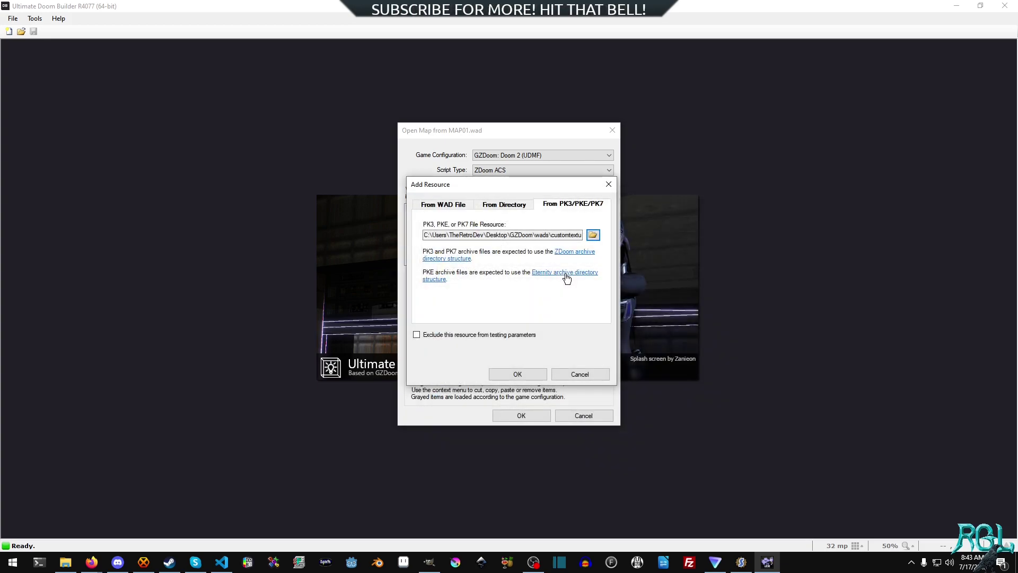
{"action": "left_click", "coordinate": [525, 378]}
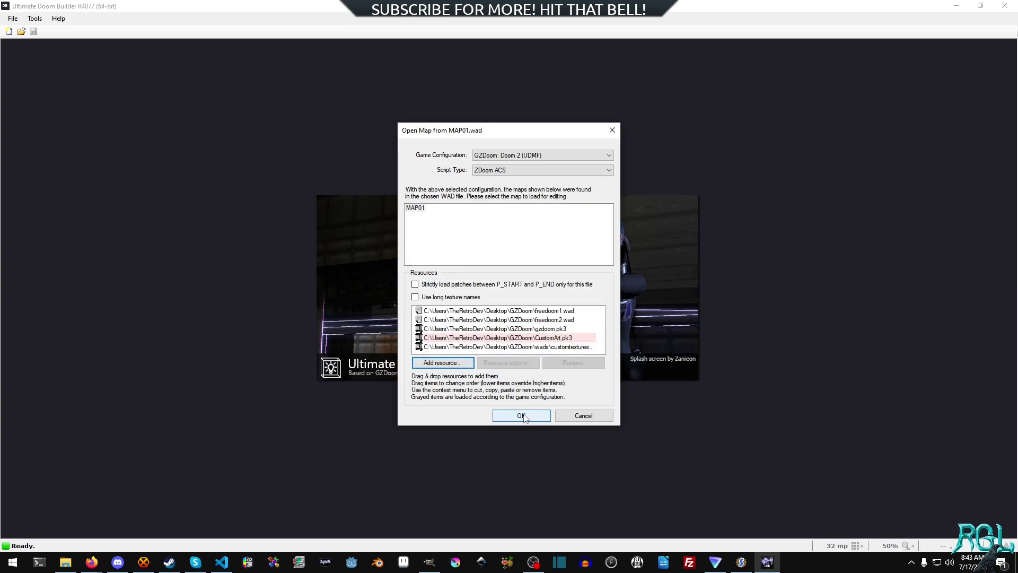
Remove the missing CustomArt.pk3 resource and open MAP01.
{"action": "left_click", "coordinate": [522, 415]}
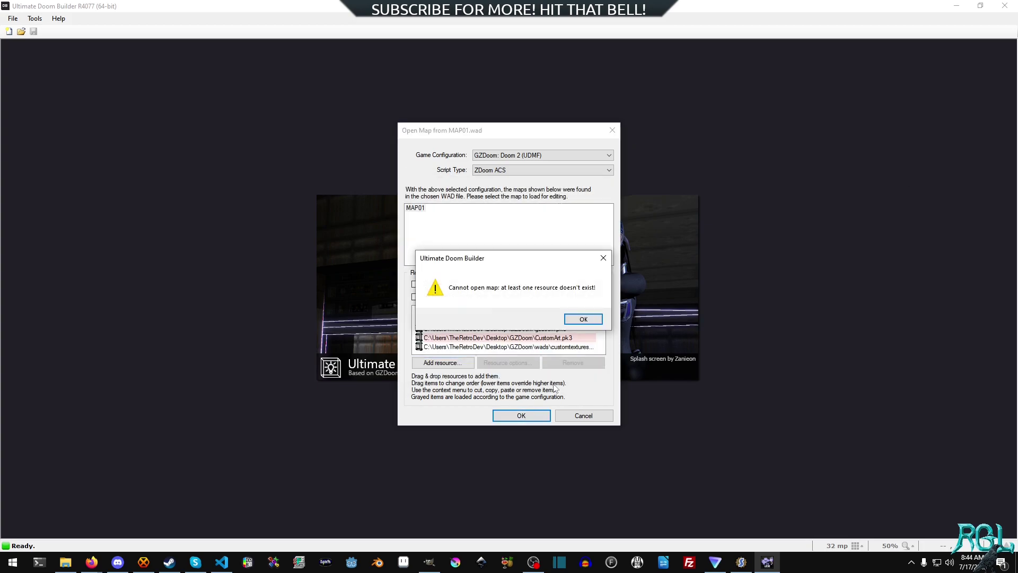
{"action": "left_click", "coordinate": [583, 320]}
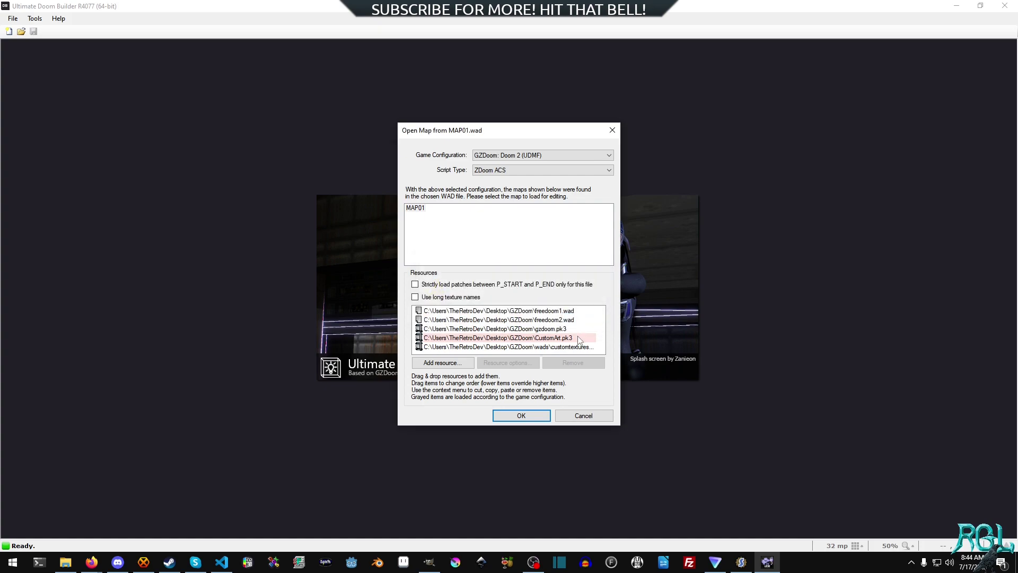
{"action": "left_click", "coordinate": [581, 338]}
{"action": "left_click", "coordinate": [567, 365]}
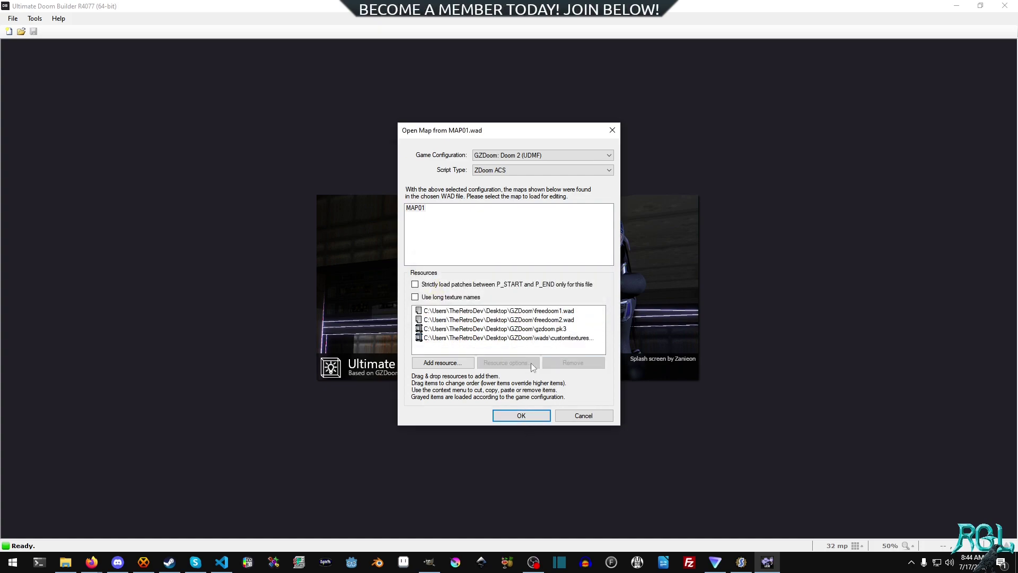
{"action": "left_click", "coordinate": [522, 417]}
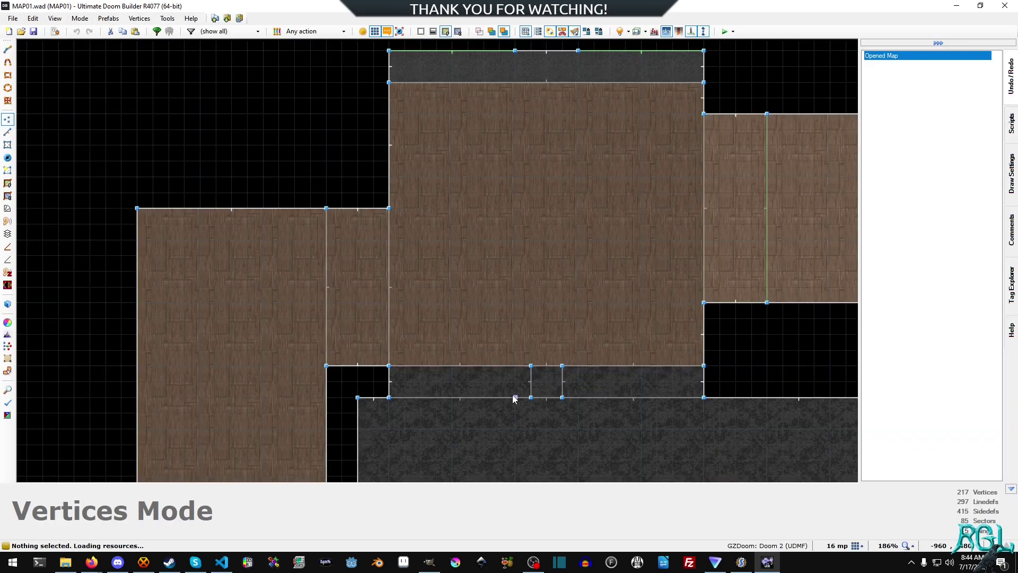
{"action": "left_click", "coordinate": [33, 18]}
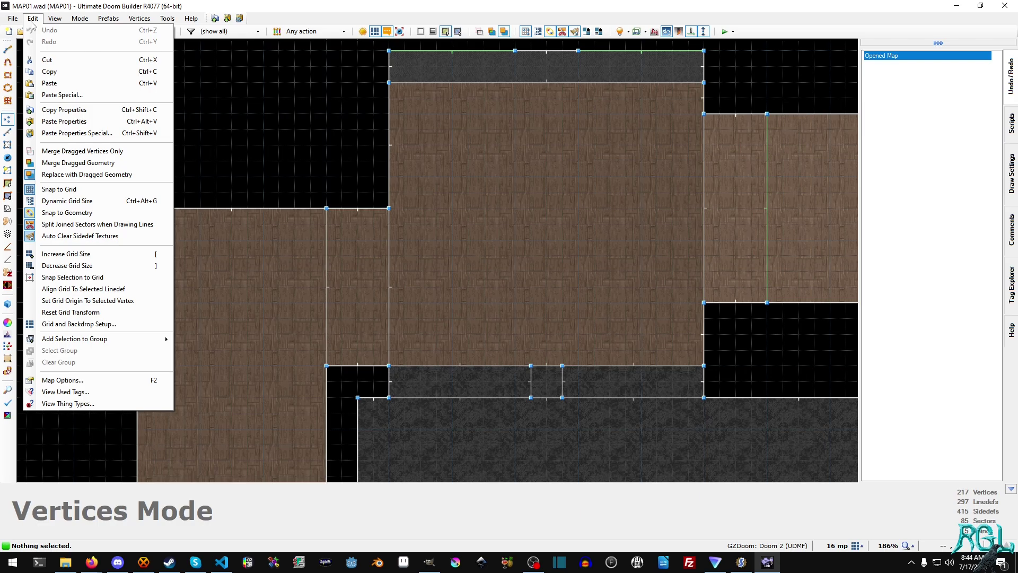
{"action": "left_click", "coordinate": [96, 71]}
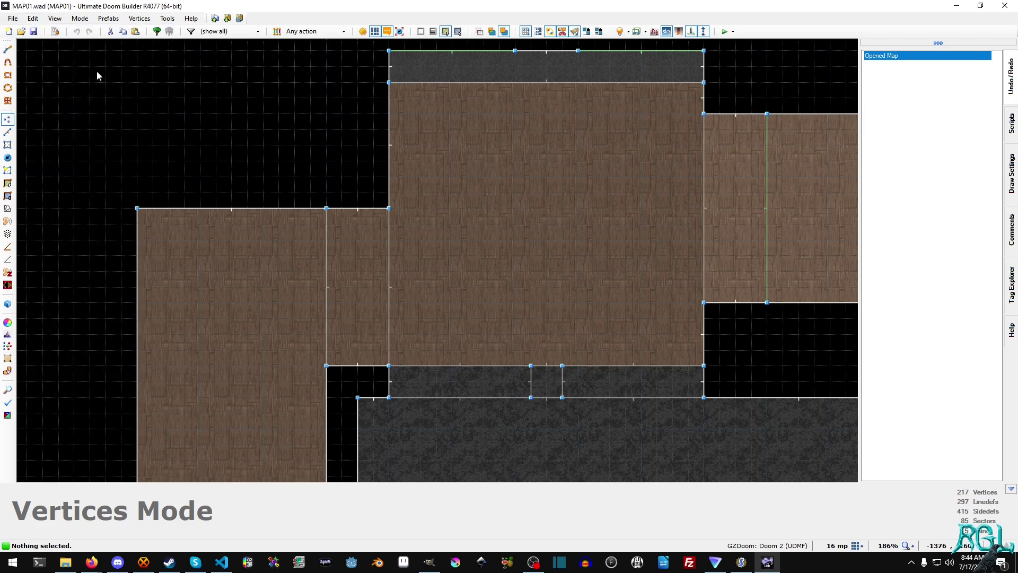
{"action": "left_click", "coordinate": [33, 19]}
{"action": "left_click", "coordinate": [78, 380]}
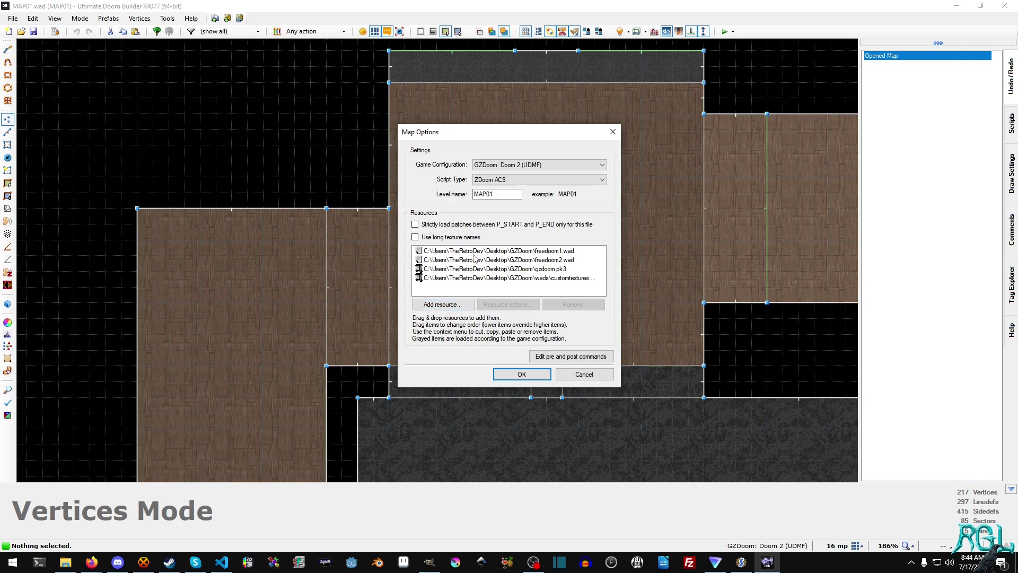
{"action": "left_click", "coordinate": [470, 279]}
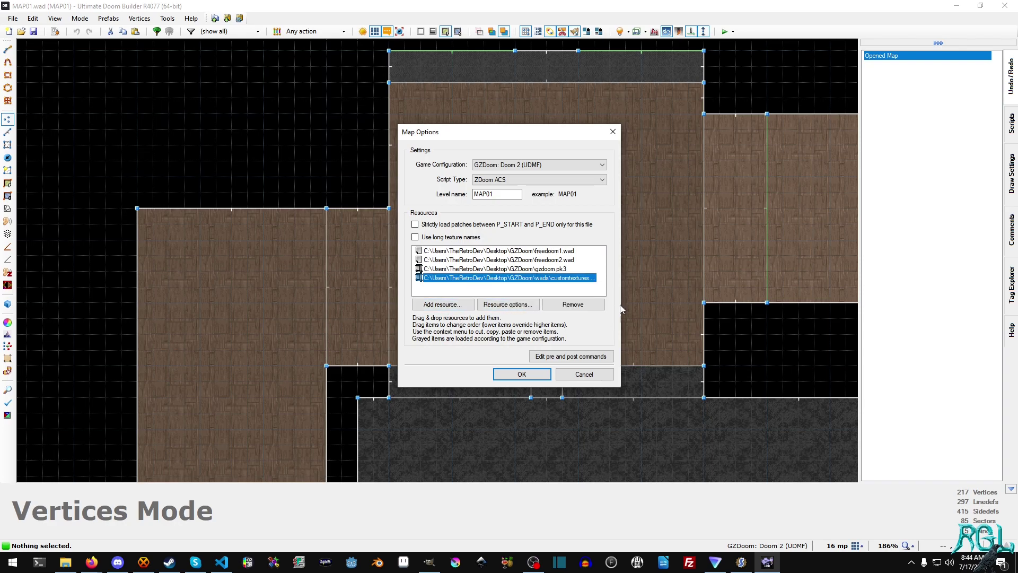
{"action": "left_click", "coordinate": [741, 562]}
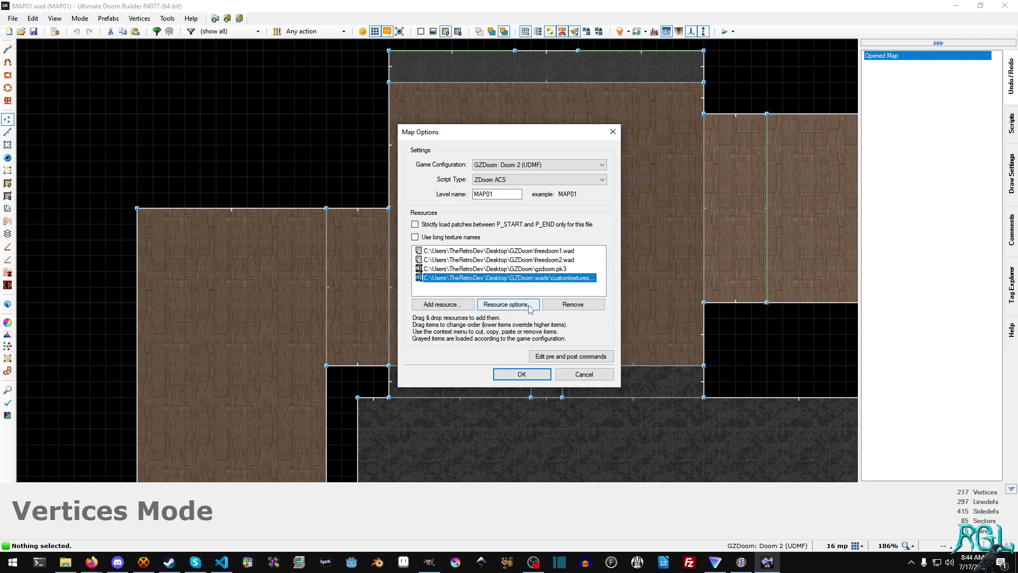
{"action": "left_click", "coordinate": [525, 305]}
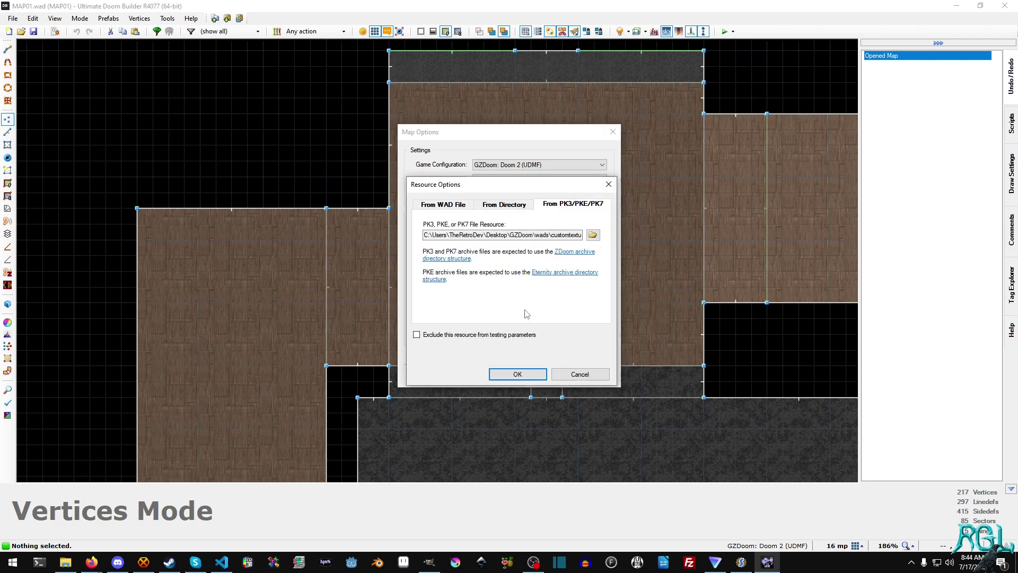
{"action": "left_click", "coordinate": [583, 374]}
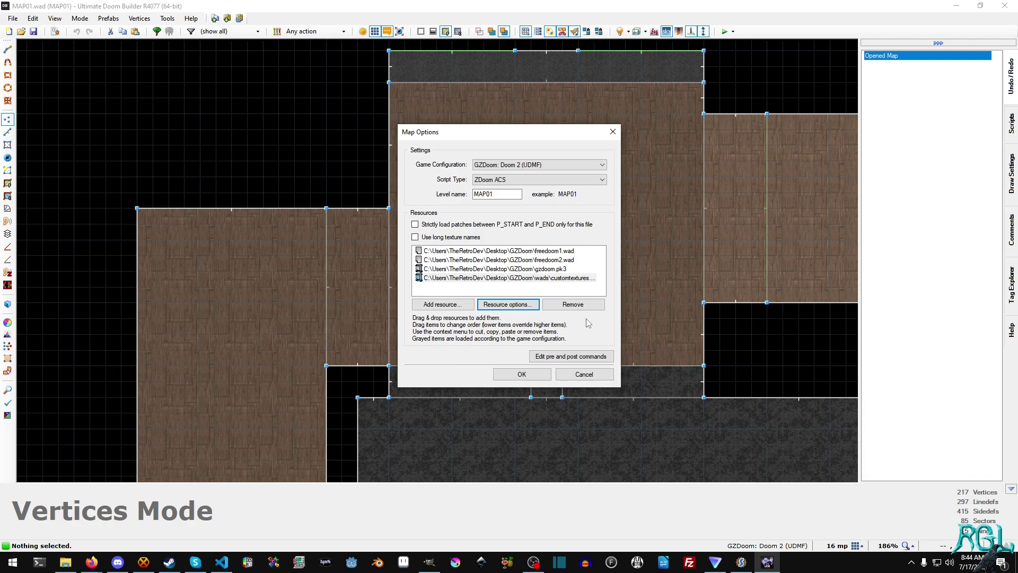
{"action": "left_click", "coordinate": [545, 377]}
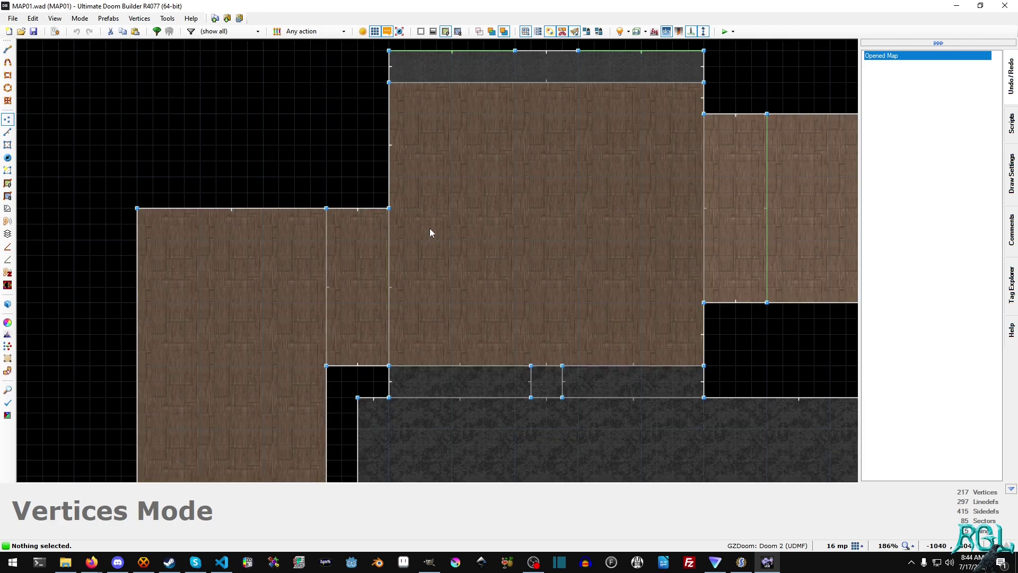
Enter Visual Mode and fly the camera to look down at sector 81's floor.
{"action": "key", "text": "q"}
{"action": "key", "text": "s"}
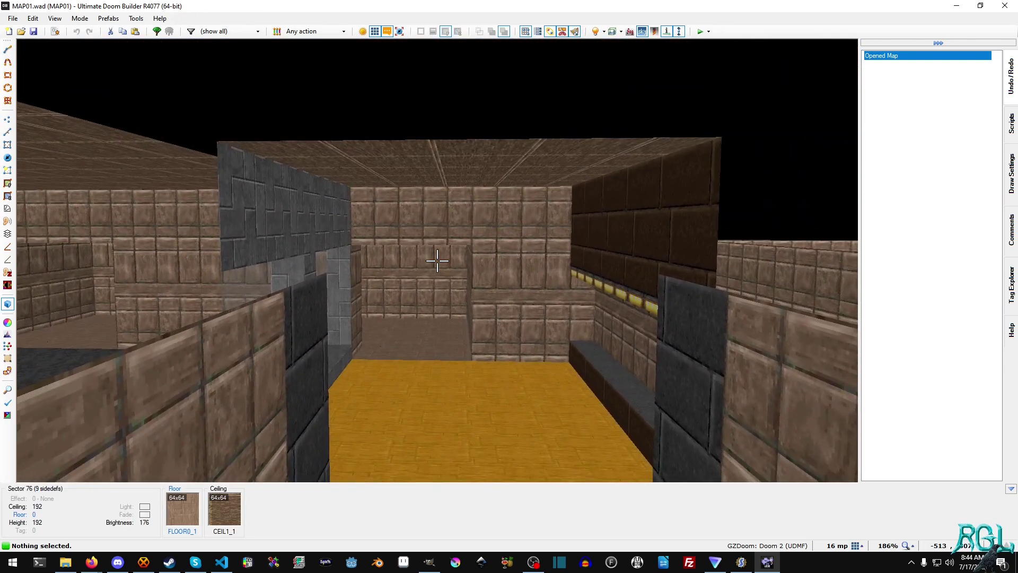
{"action": "key", "text": "w"}
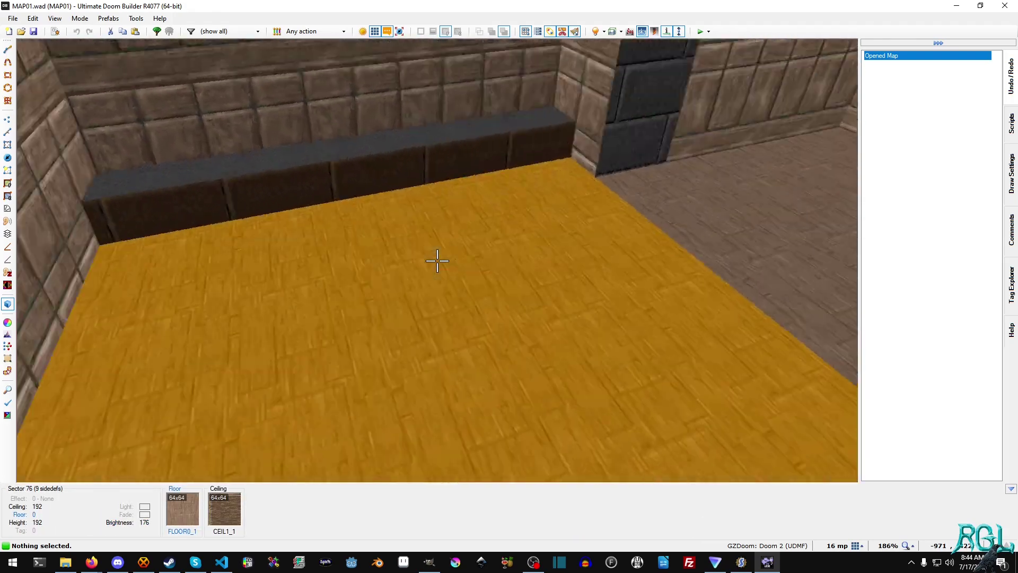
{"action": "key", "text": "s"}
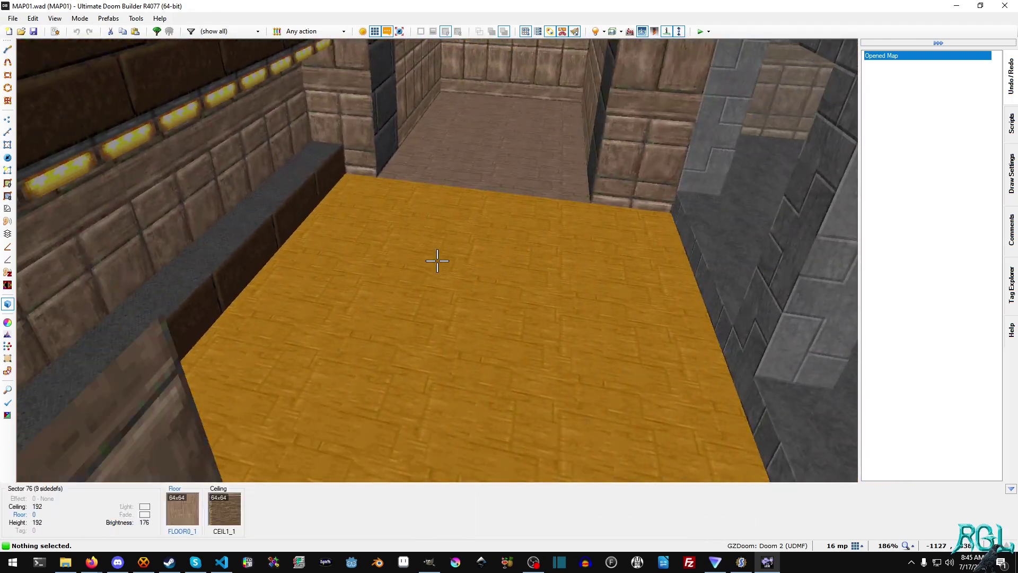
{"action": "key", "text": "w"}
{"action": "key", "text": "s"}
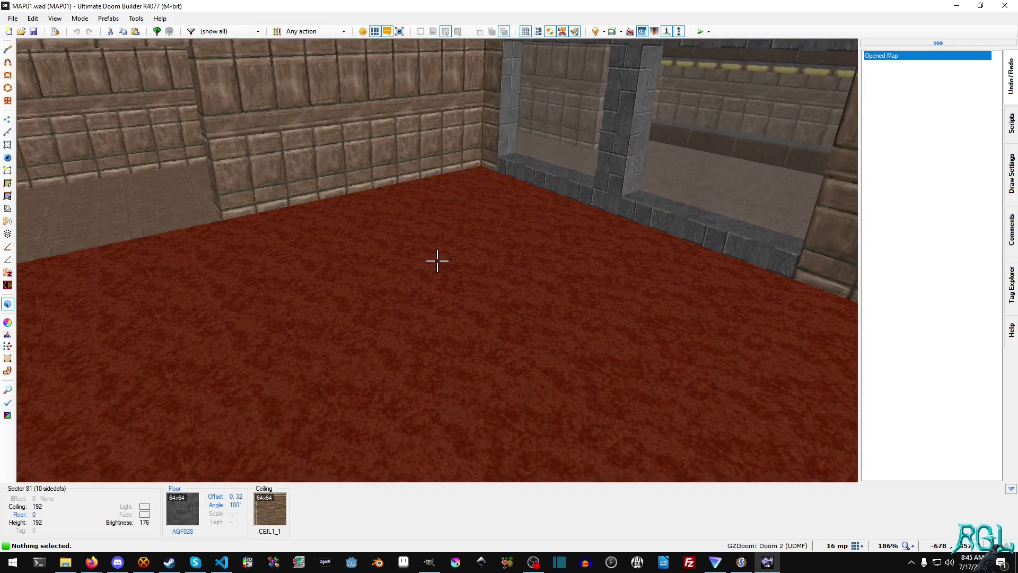
Open sector 81's floor flat browser and locate GRASS1 in customtextures.pk3 [TEXTURES].
{"action": "right_click", "coordinate": [437, 260]}
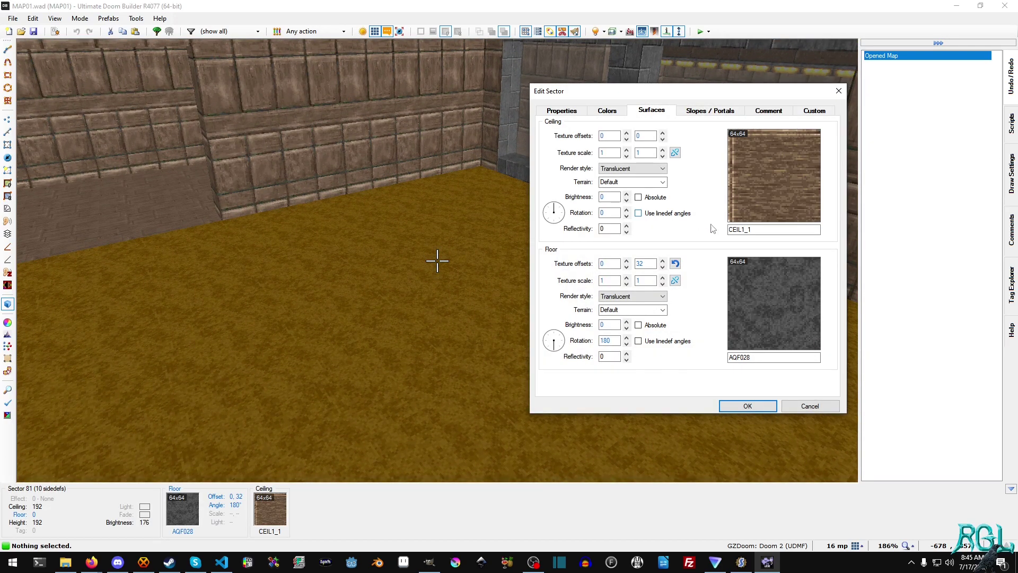
{"action": "left_click", "coordinate": [763, 291]}
{"action": "scroll", "coordinate": [883, 225], "scroll_direction": "down", "scroll_amount": 4}
{"action": "left_click", "coordinate": [880, 291]}
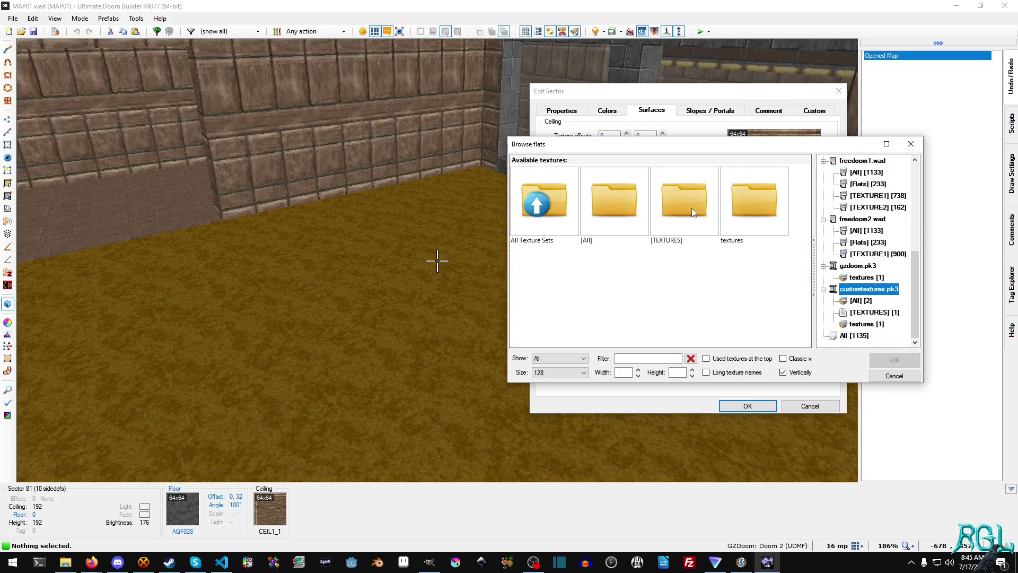
{"action": "double_click", "coordinate": [706, 211]}
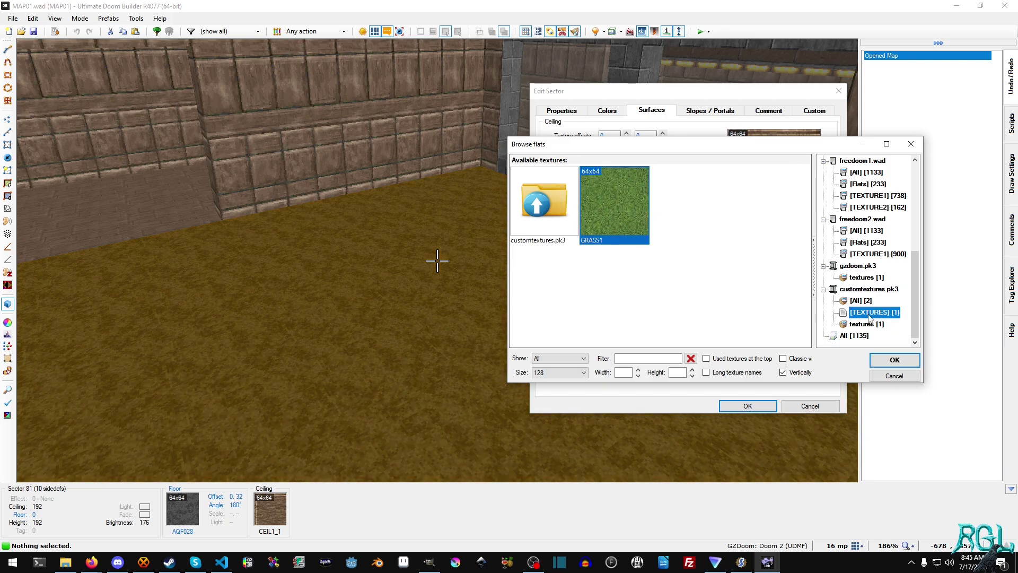
{"action": "left_click", "coordinate": [865, 324]}
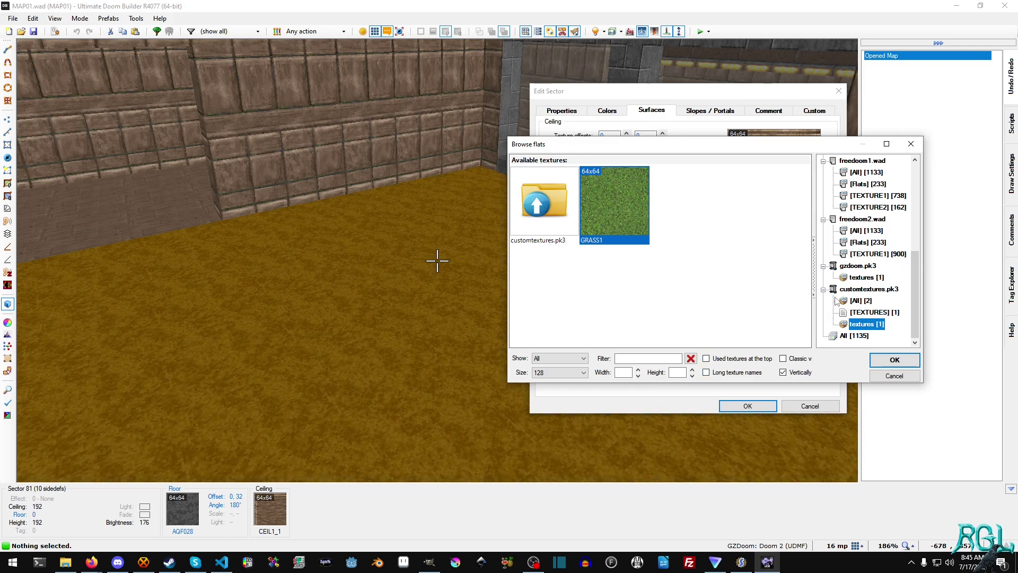
{"action": "left_click", "coordinate": [885, 312]}
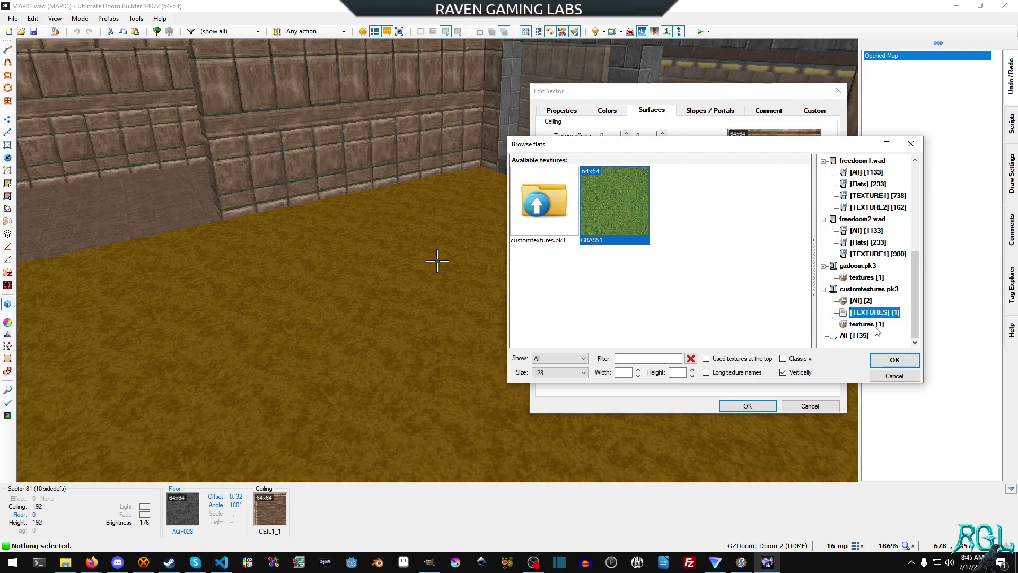
Compare other flat sets, then apply GRASS1 to the floor and confirm.
{"action": "left_click", "coordinate": [872, 243]}
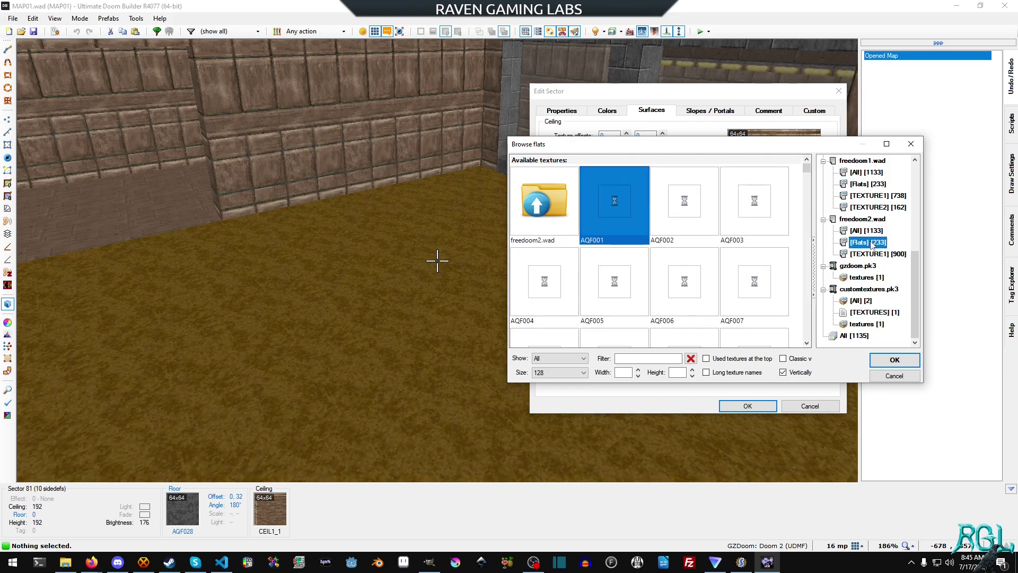
{"action": "scroll", "coordinate": [874, 229], "scroll_direction": "up", "scroll_amount": 2}
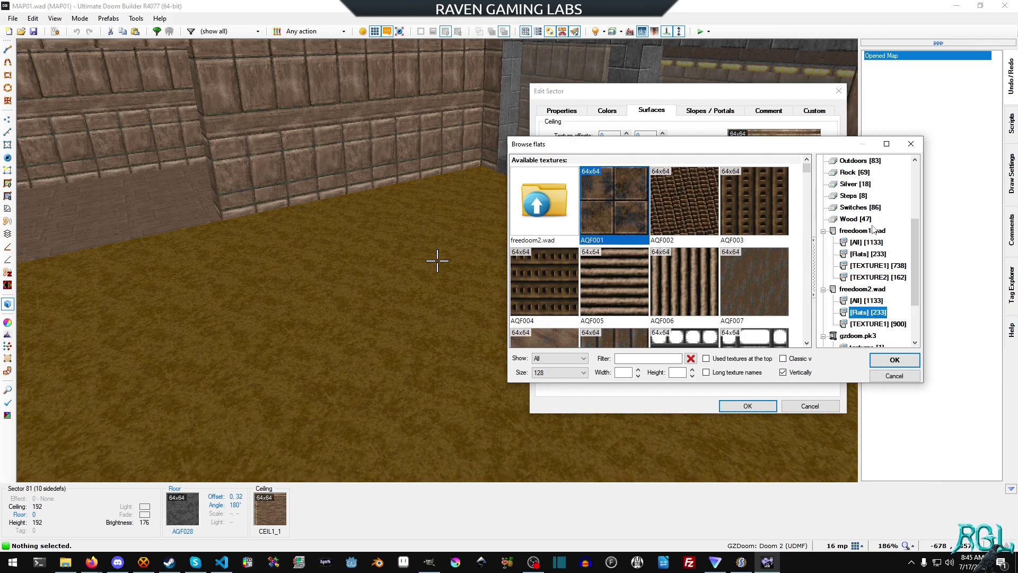
{"action": "scroll", "coordinate": [874, 229], "scroll_direction": "up", "scroll_amount": 4}
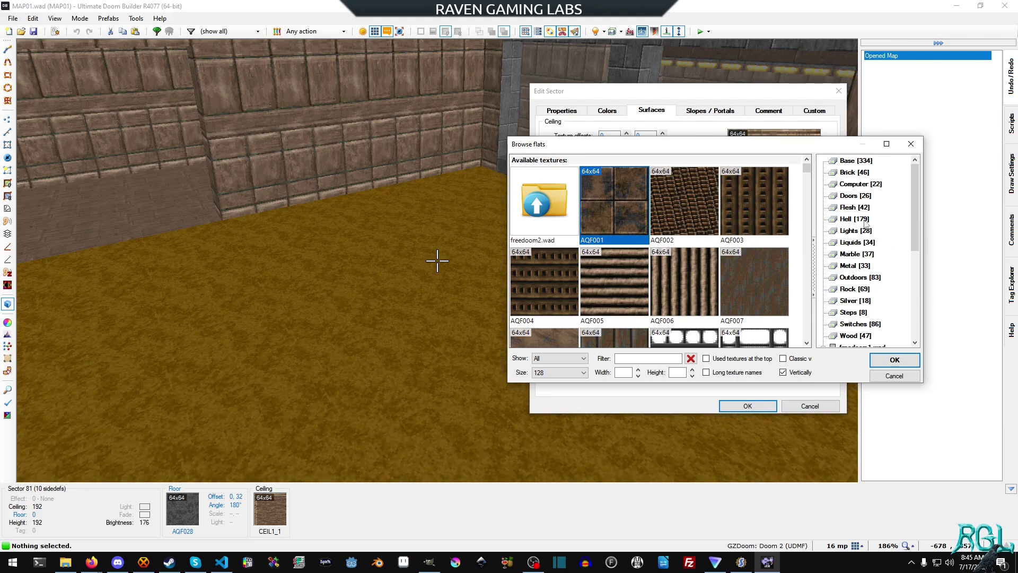
{"action": "left_click", "coordinate": [855, 208]}
{"action": "left_click", "coordinate": [855, 173]}
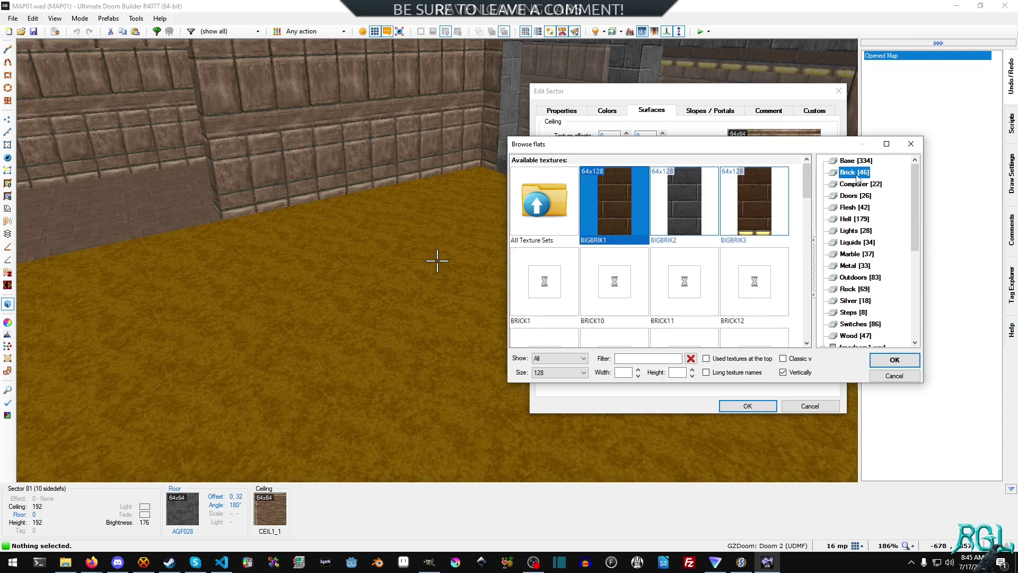
{"action": "scroll", "coordinate": [855, 178], "scroll_direction": "down", "scroll_amount": 5}
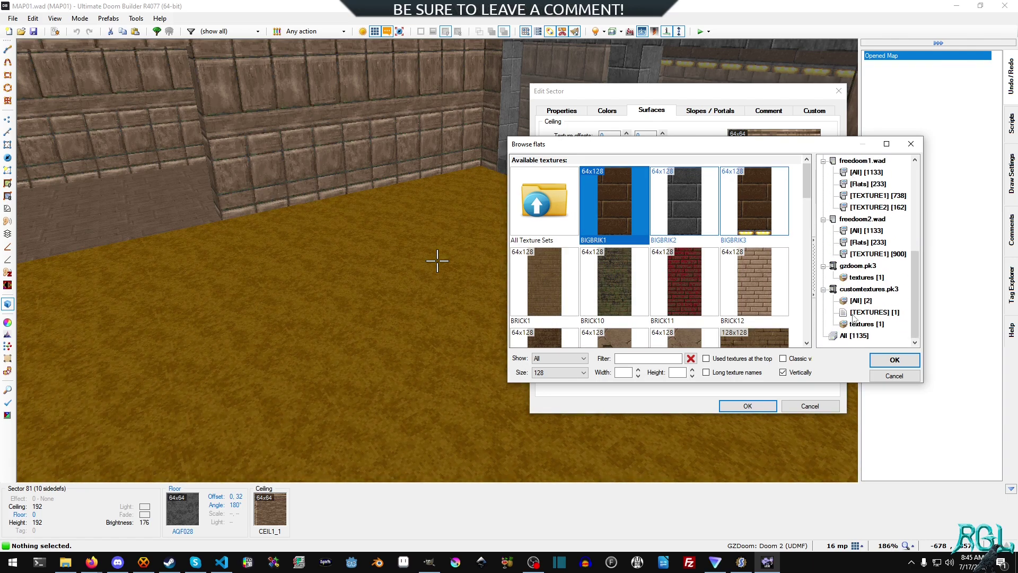
{"action": "left_click", "coordinate": [855, 316]}
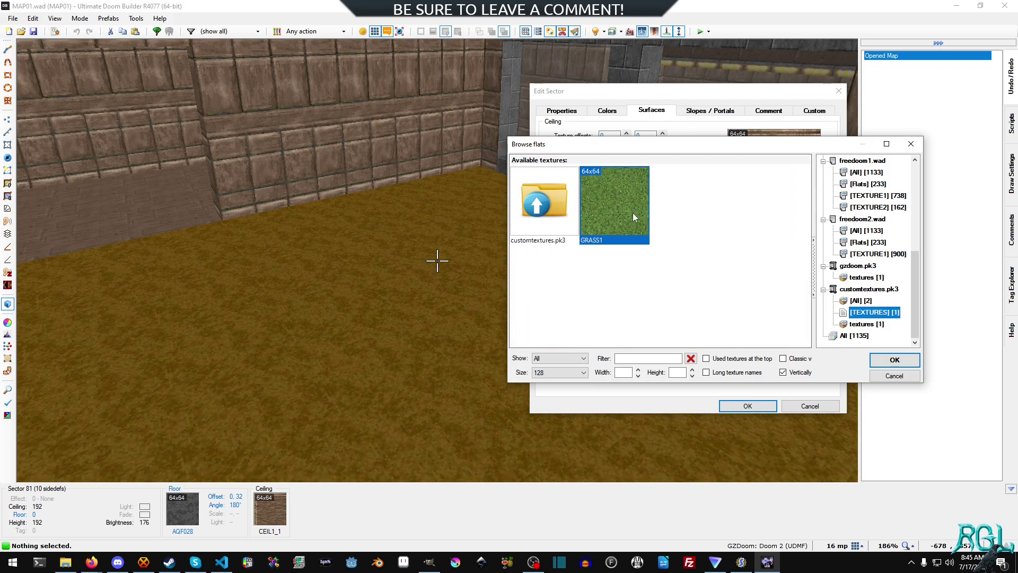
{"action": "double_click", "coordinate": [636, 218]}
{"action": "left_click", "coordinate": [766, 408]}
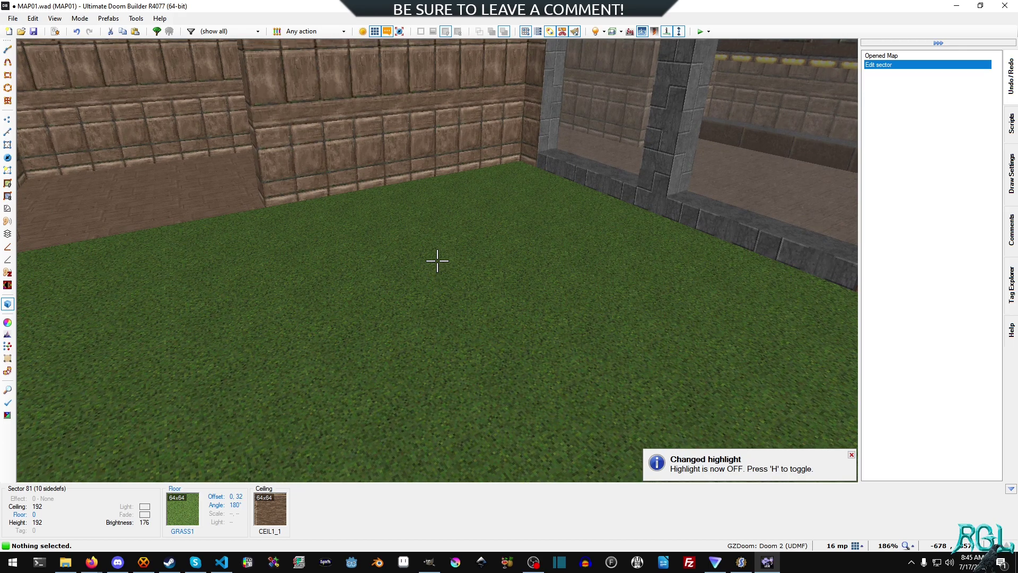
Walk through the grass-floored rooms in 3D, then leave Visual Mode to test in GZDoom.
{"action": "key", "text": "w"}
{"action": "key", "text": "s"}
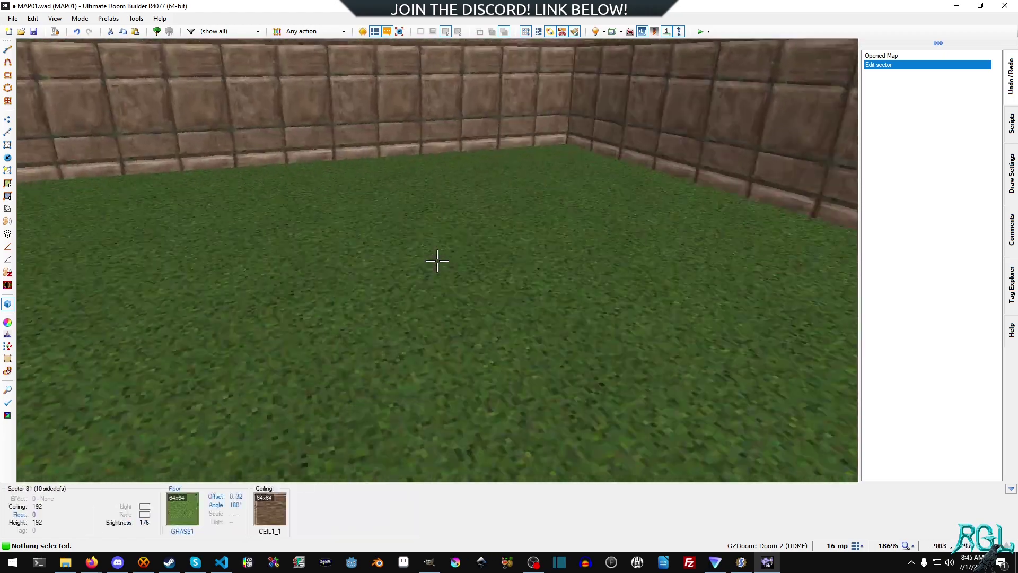
{"action": "key", "text": "w"}
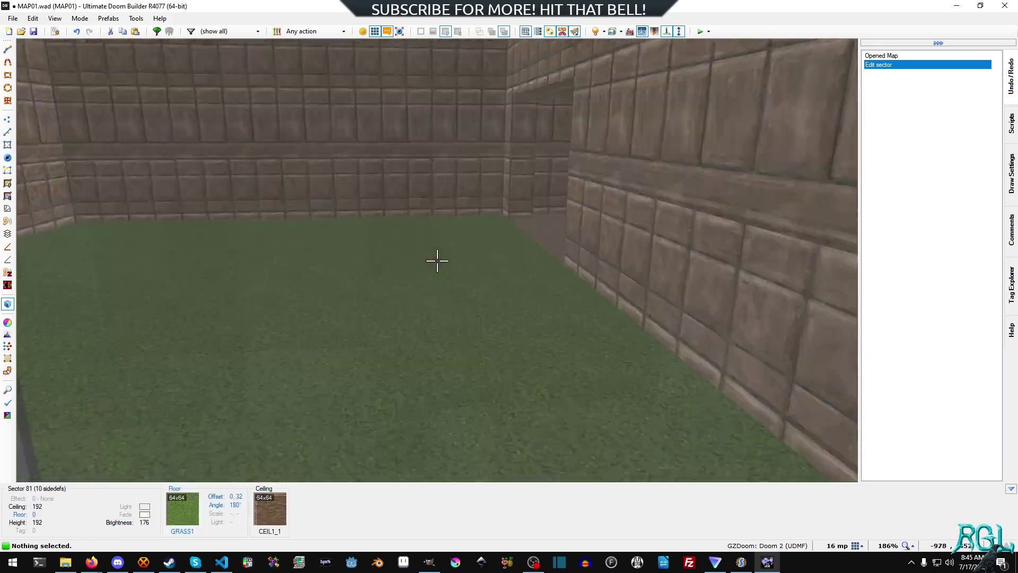
{"action": "key", "text": "q"}
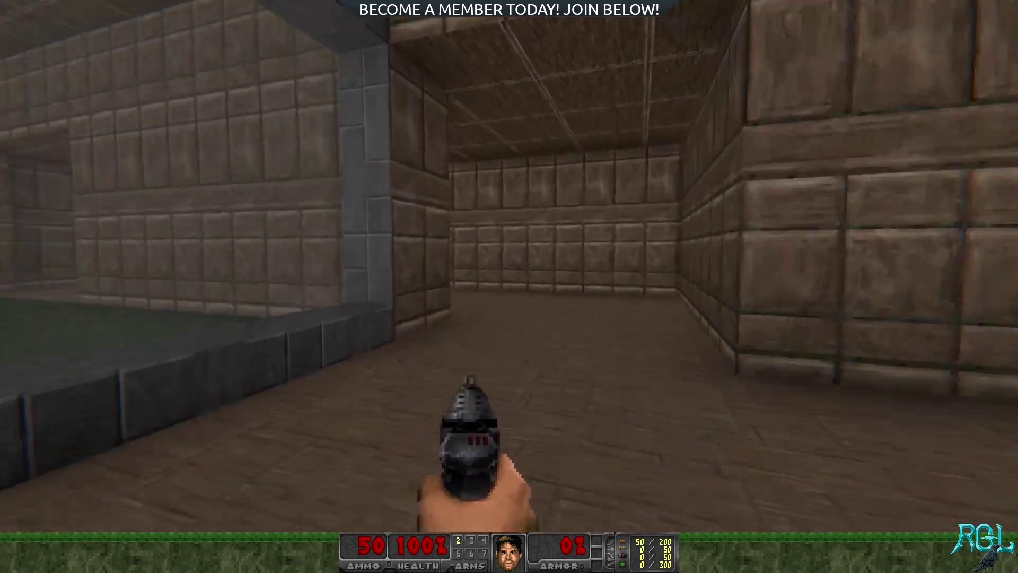
Walk through MAP01's grass room in GZDoom, then open the console and type exit.
{"action": "key", "text": "w"}
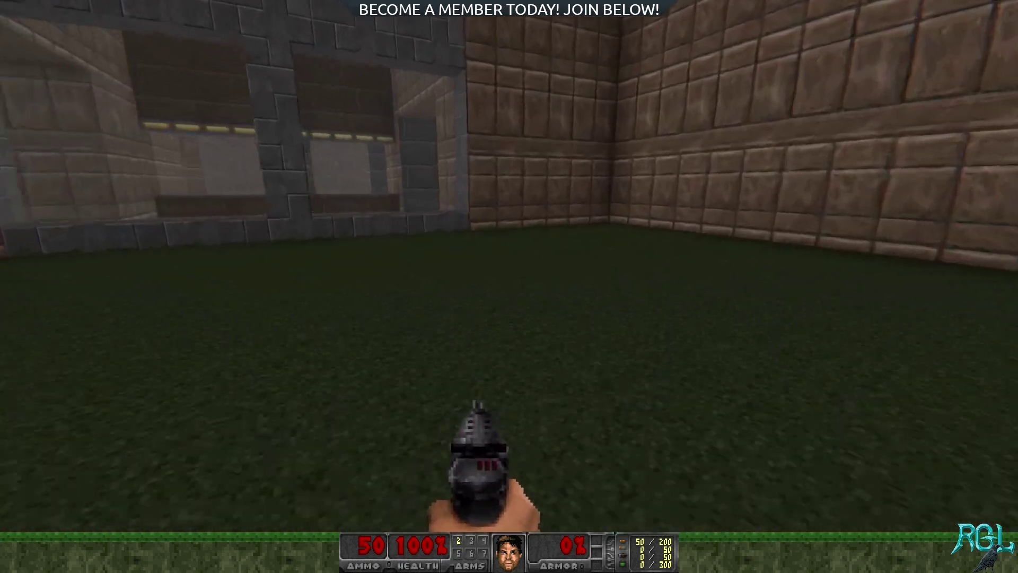
{"action": "key", "text": "w"}
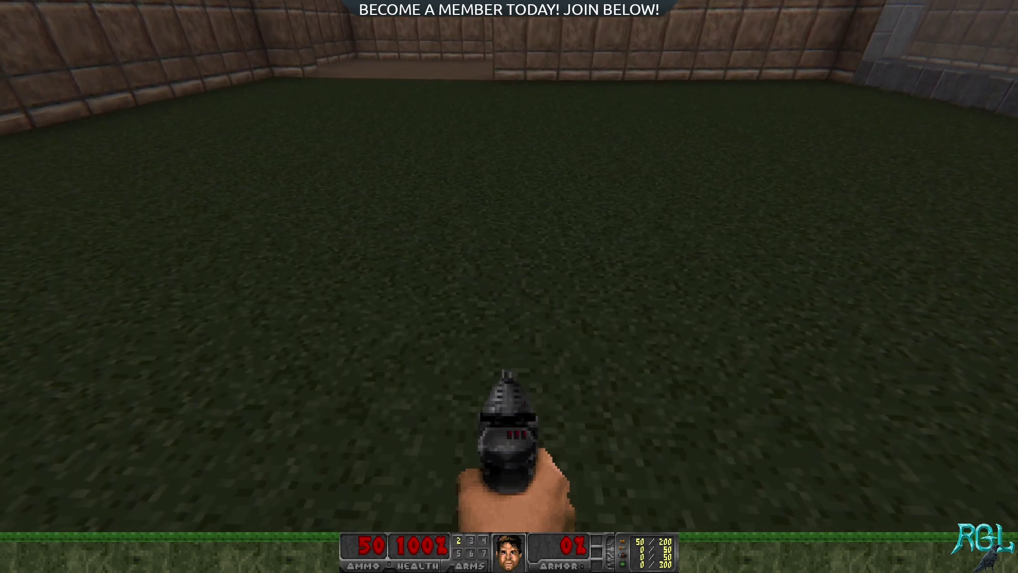
{"action": "key", "text": "w"}
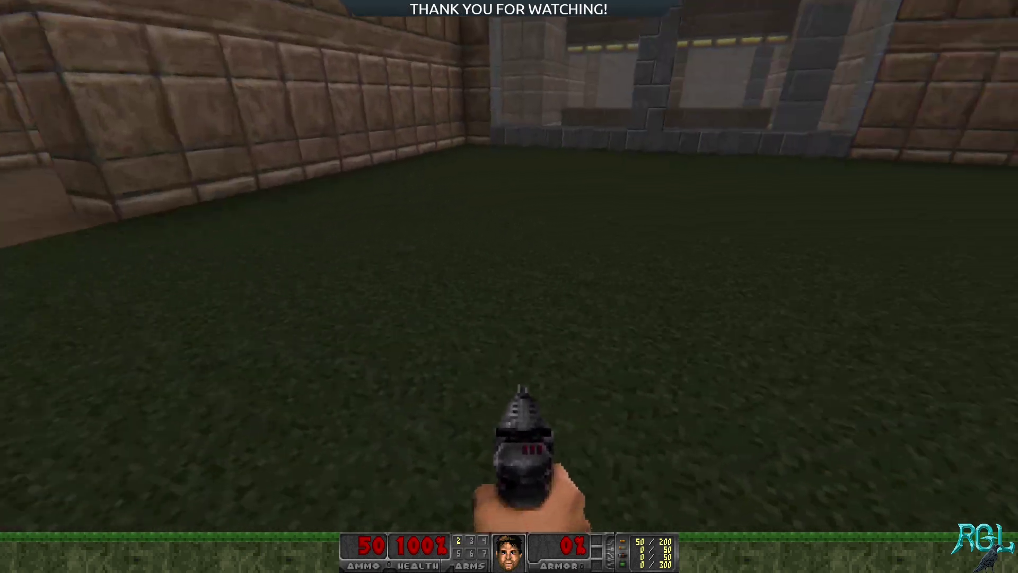
{"action": "key", "text": "w"}
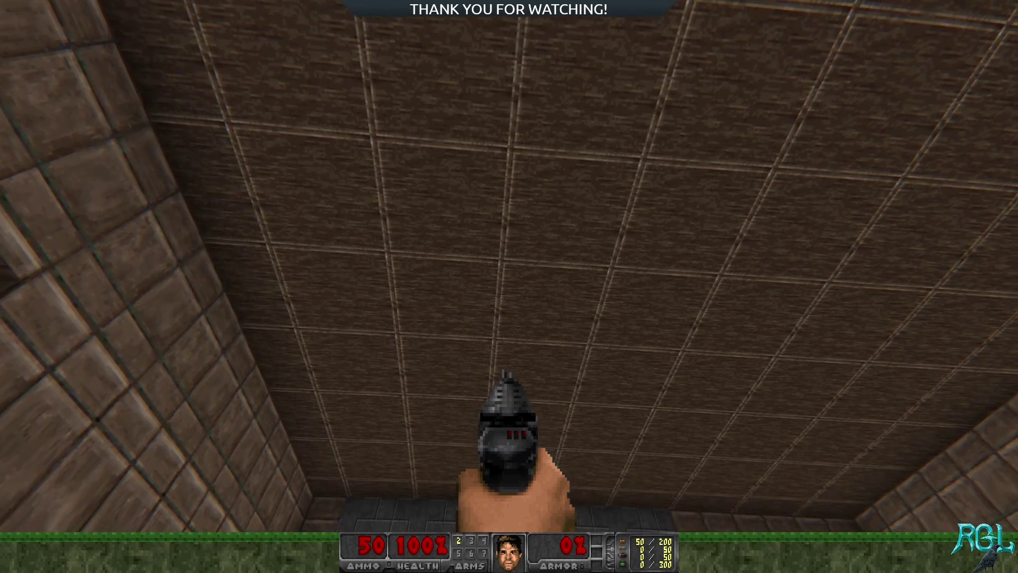
{"action": "key", "text": "w"}
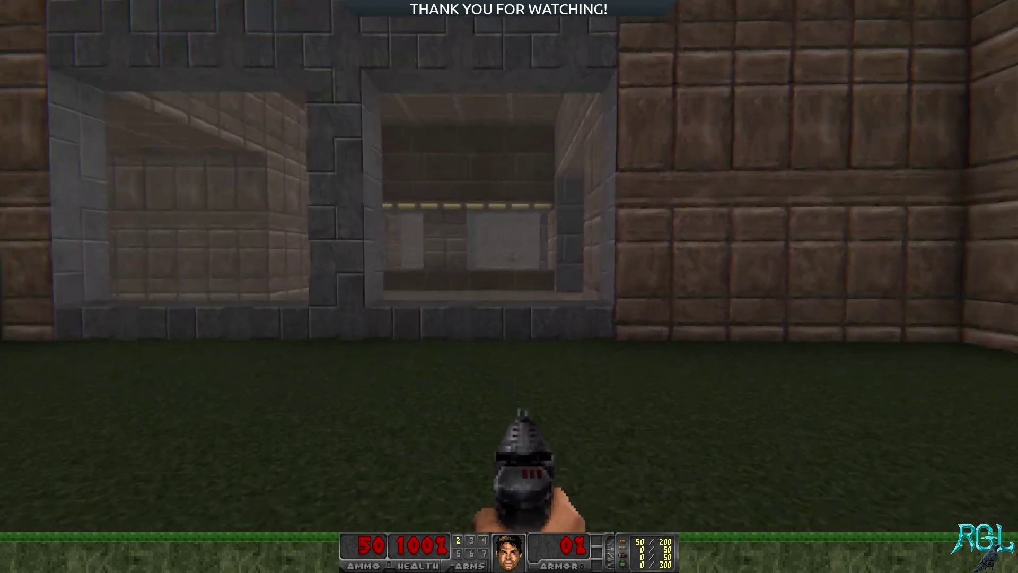
{"action": "key", "text": "w"}
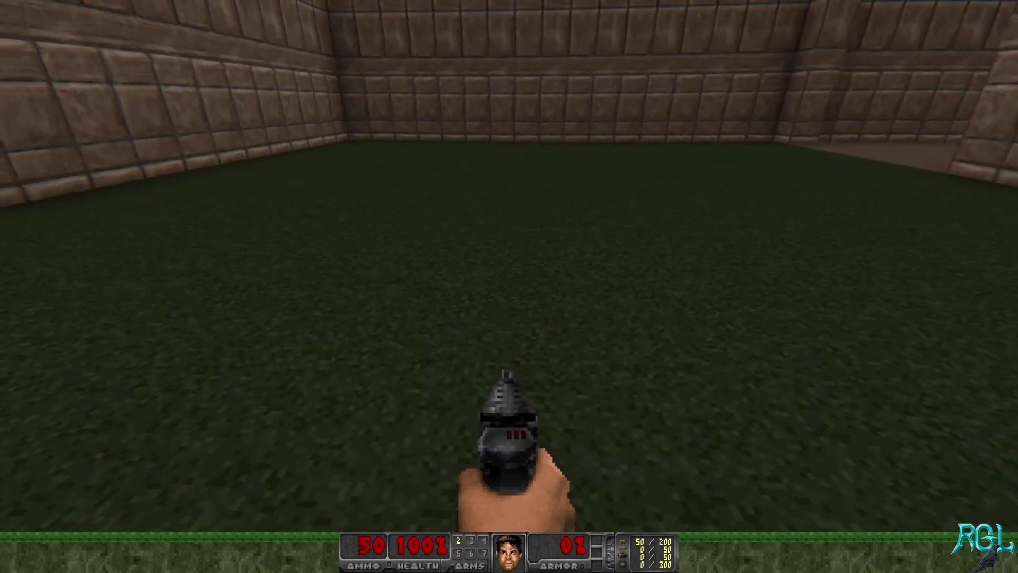
{"action": "key", "text": "w"}
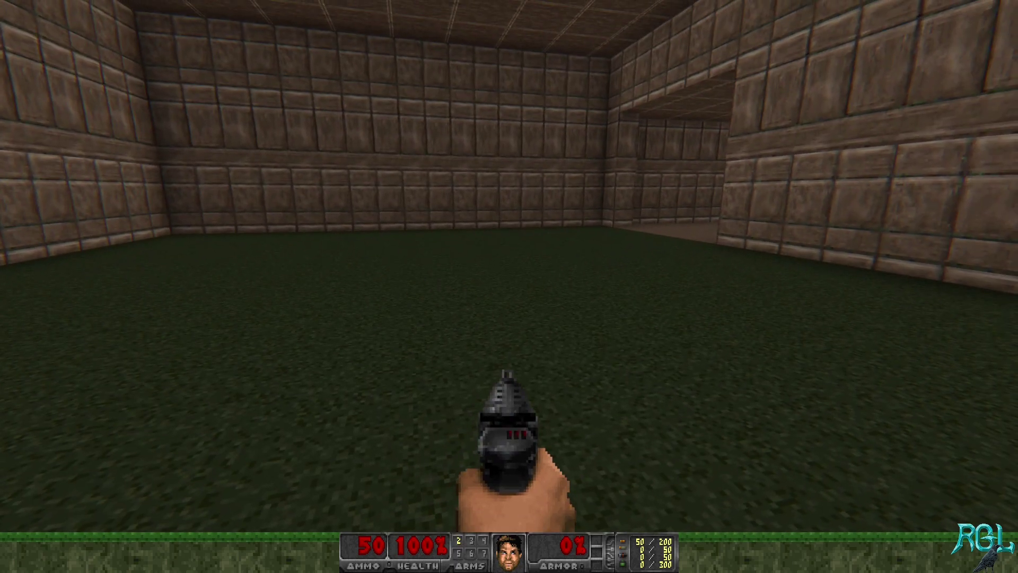
{"action": "key", "text": "w"}
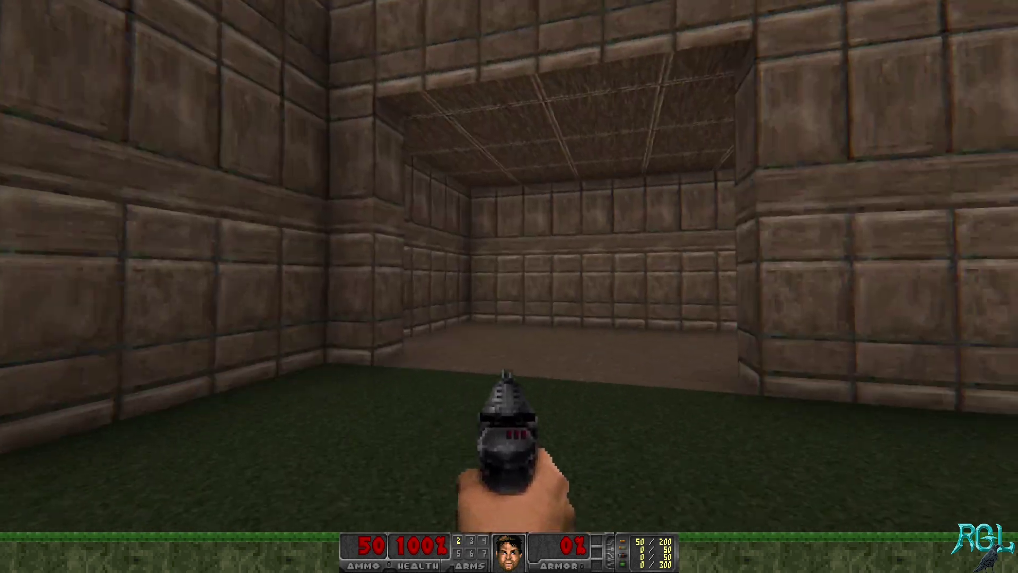
{"action": "key", "text": "grave"}
{"action": "type", "text": "exit"}
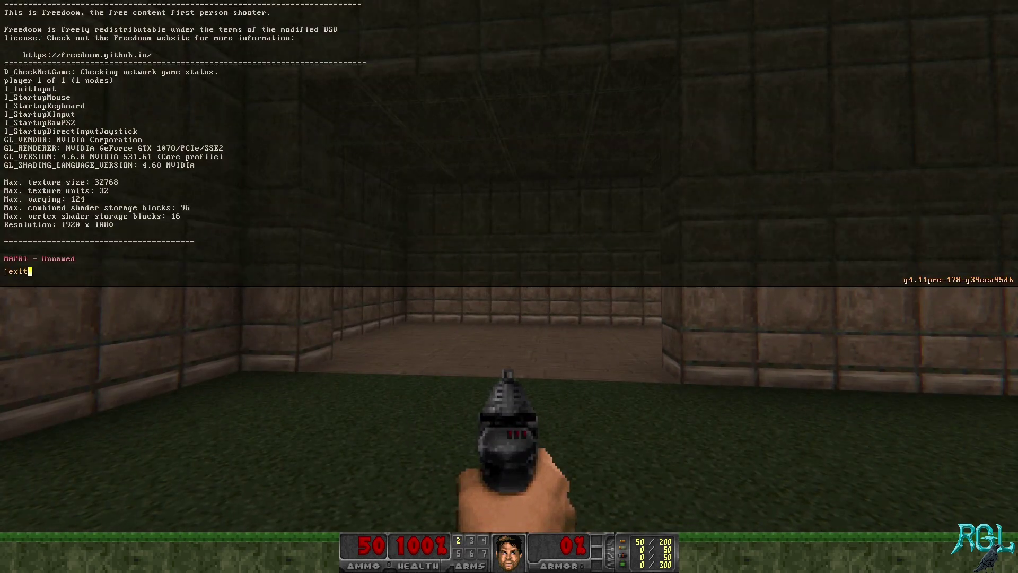